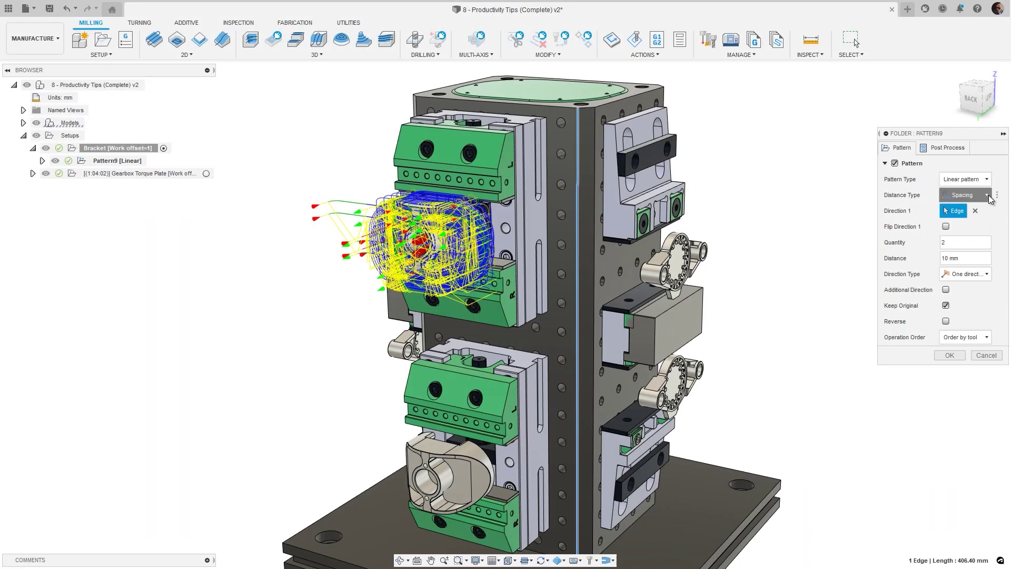
Open the Distance Type choices for Pattern9's linear pattern.
{"action": "left_click", "coordinate": [989, 196]}
Space the Bracket pattern 205 apart, keeping Spacing distance type and One direction.
{"action": "left_click", "coordinate": [989, 197]}
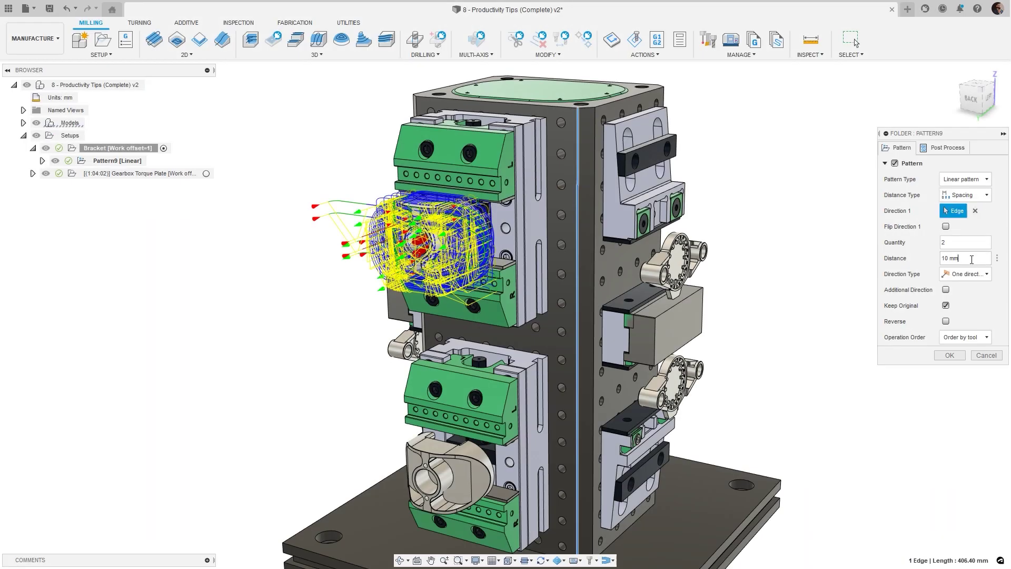
{"action": "type", "text": "205"}
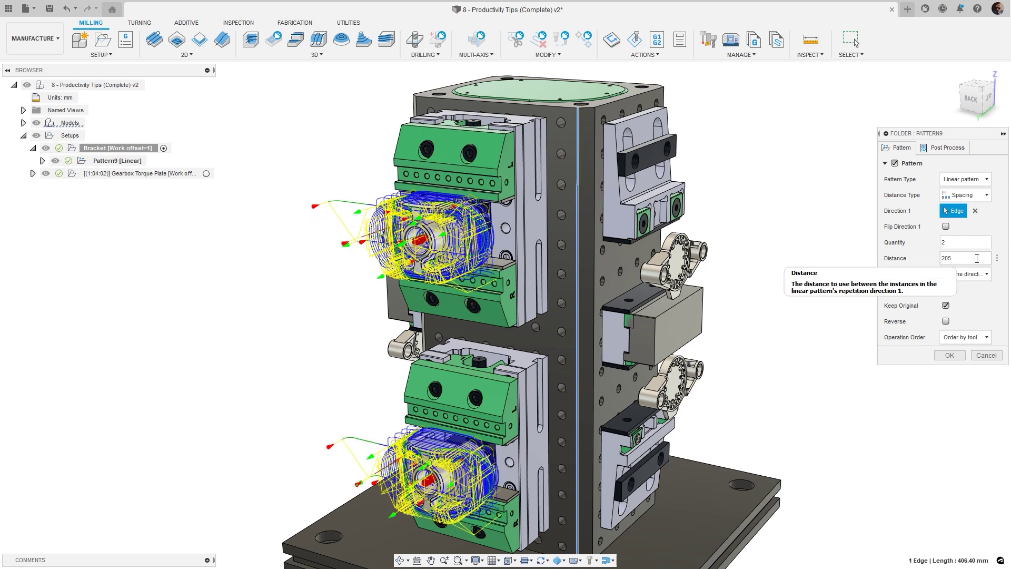
{"action": "left_click", "coordinate": [988, 274]}
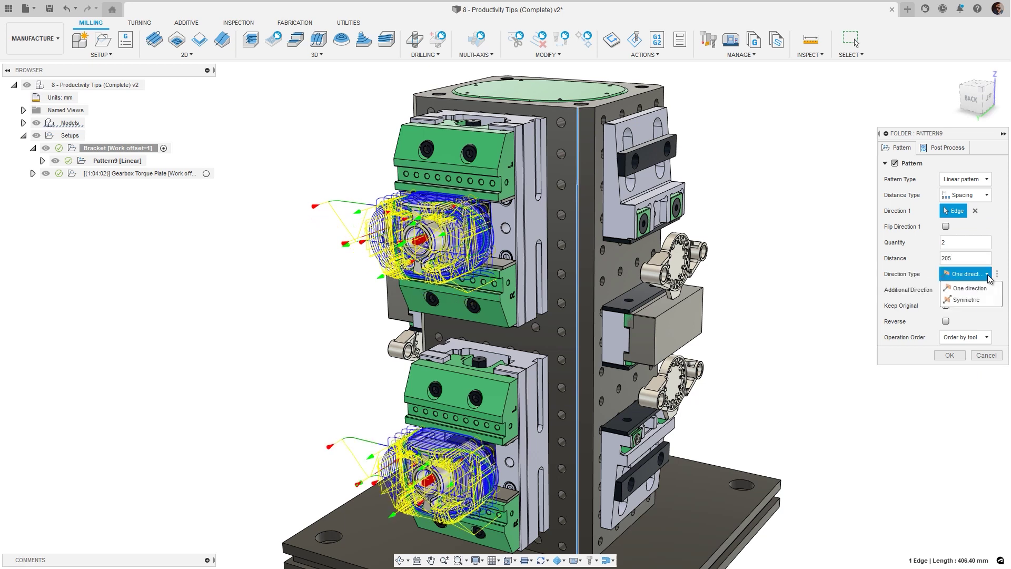
{"action": "left_click", "coordinate": [970, 288]}
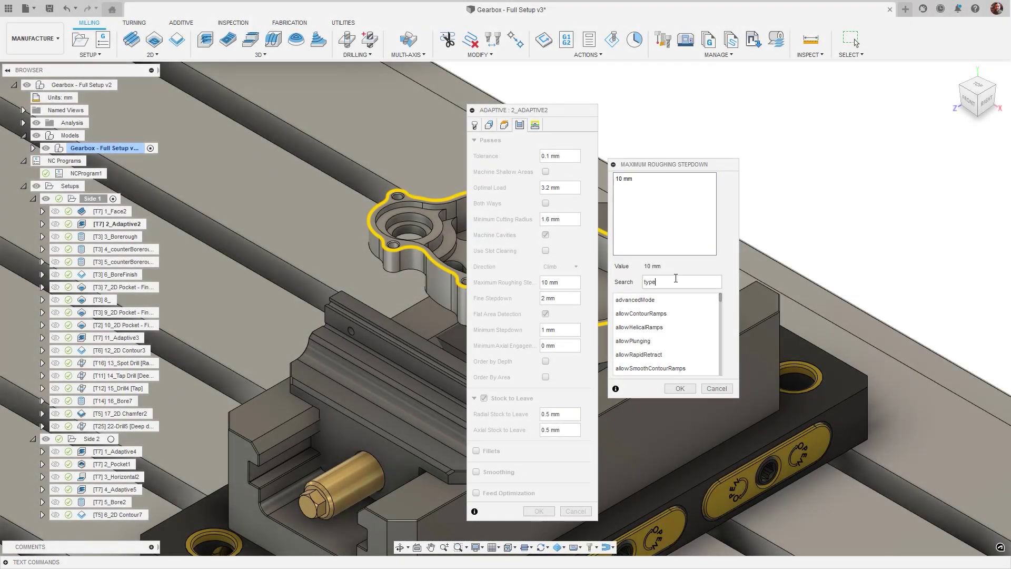
Set Adaptive2 Maximum Roughing Stepdown to the tool_fluteLength expression (35 mm).
{"action": "key", "text": "BackSpace"}
{"action": "key", "text": "BackSpace"}
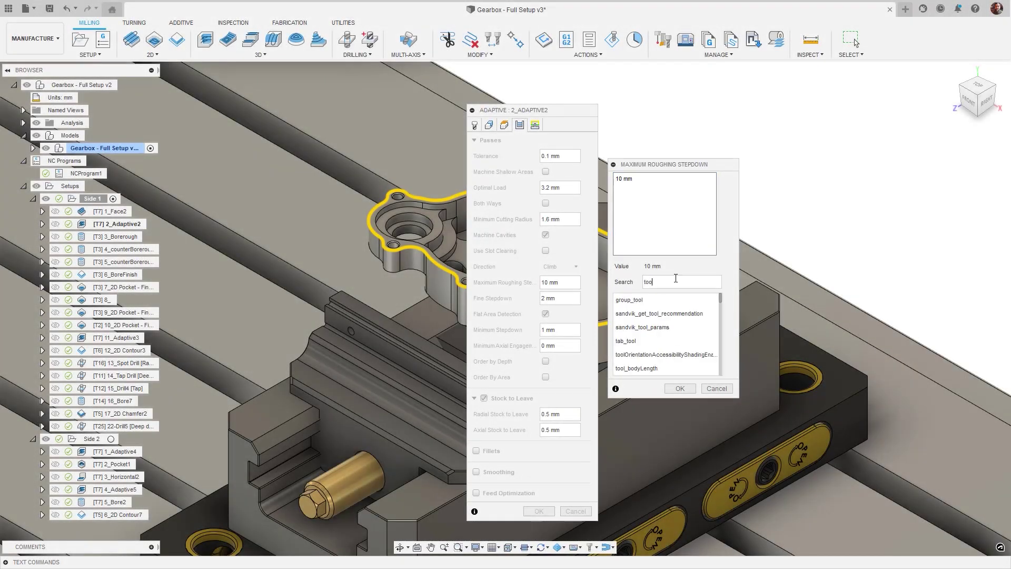
{"action": "type", "text": "flute"}
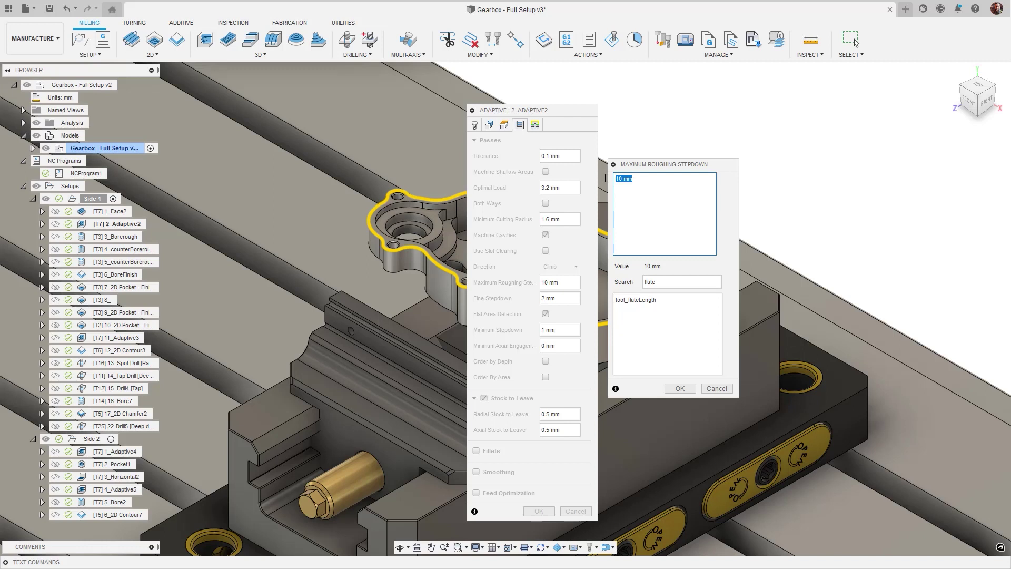
{"action": "type", "text": "tool_flute"}
{"action": "left_click", "coordinate": [644, 197]}
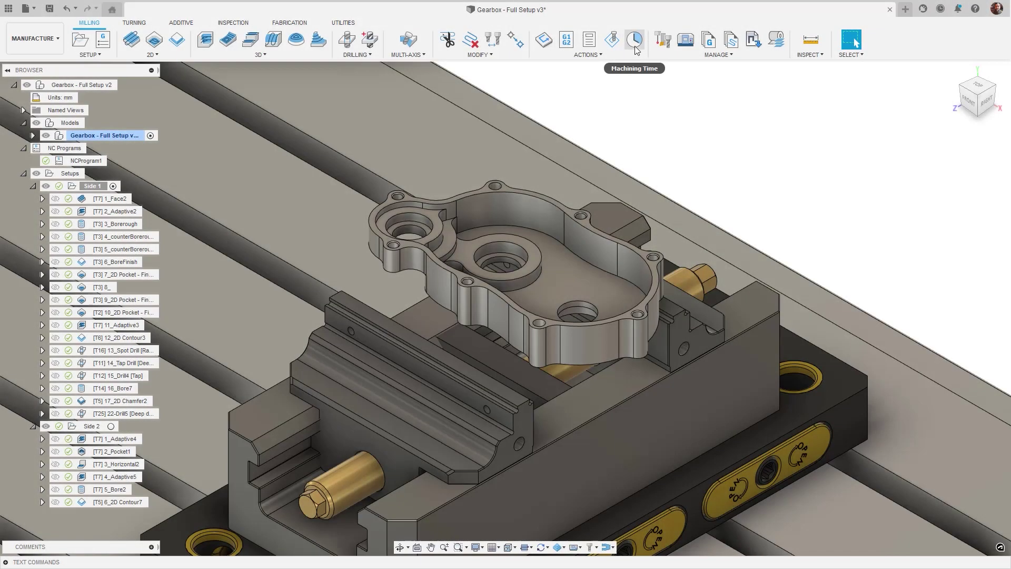
Check machining time for the setup and NCProgram1, then show Outer Profile Finishing's warning log.
{"action": "left_click", "coordinate": [634, 42]}
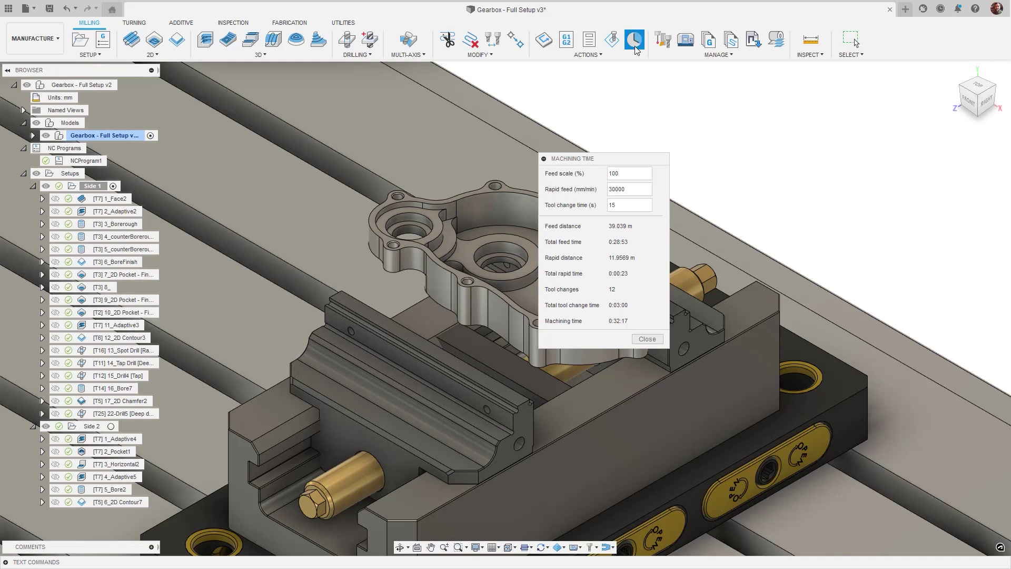
{"action": "key", "text": "Escape"}
{"action": "right_click", "coordinate": [96, 162]}
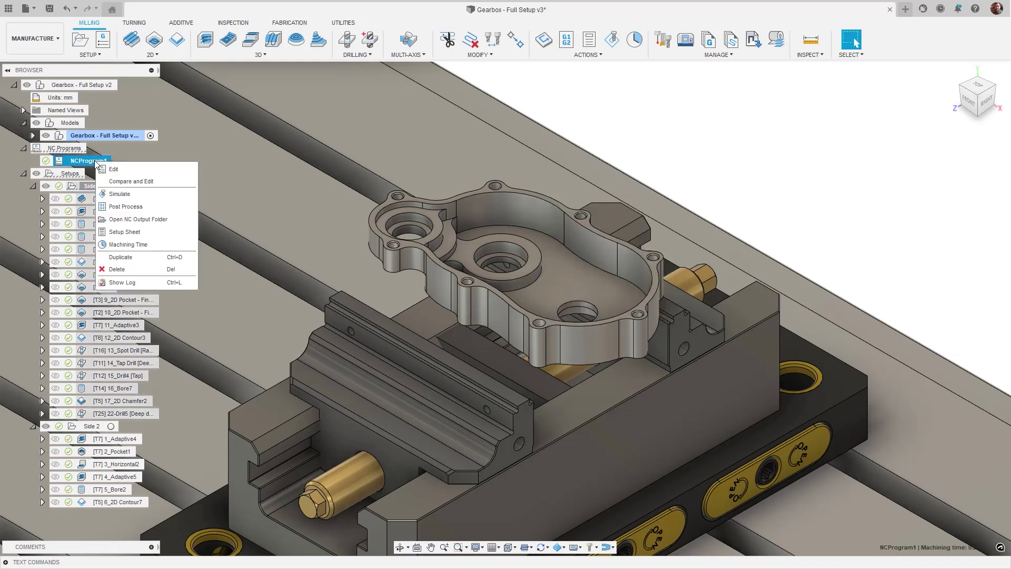
{"action": "left_click", "coordinate": [120, 243]}
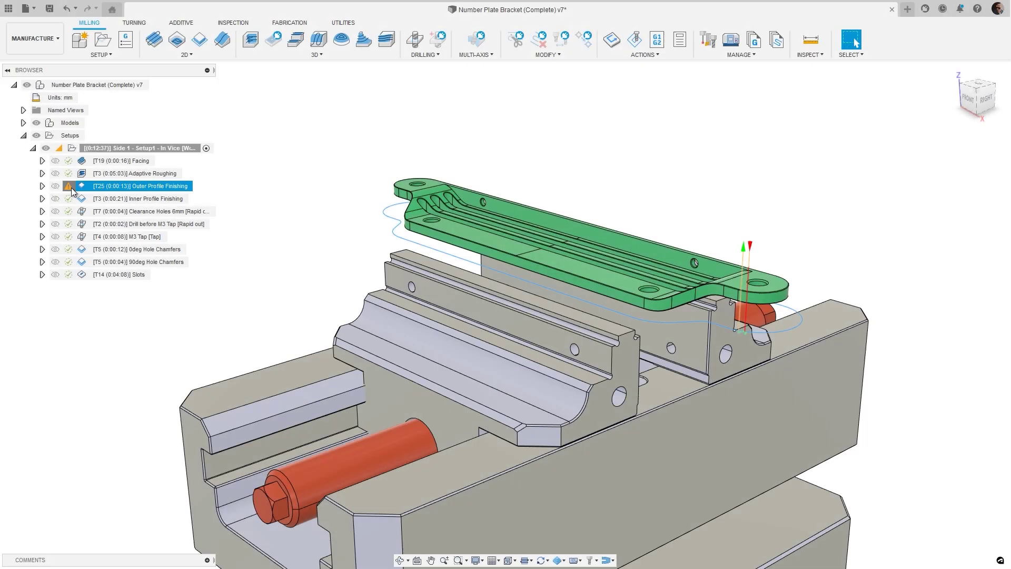
{"action": "left_click", "coordinate": [71, 187]}
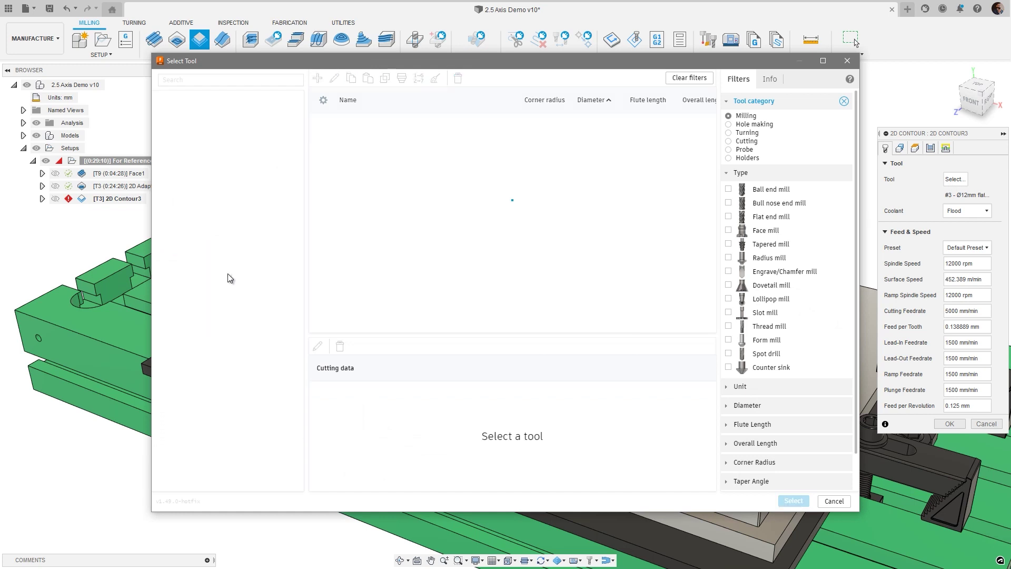
Assign tool 3 - Ø12mm (10MM_EM) to 2D Contour3, then list 2.5 Axis Demo v10's tools.
{"action": "left_click", "coordinate": [393, 267]}
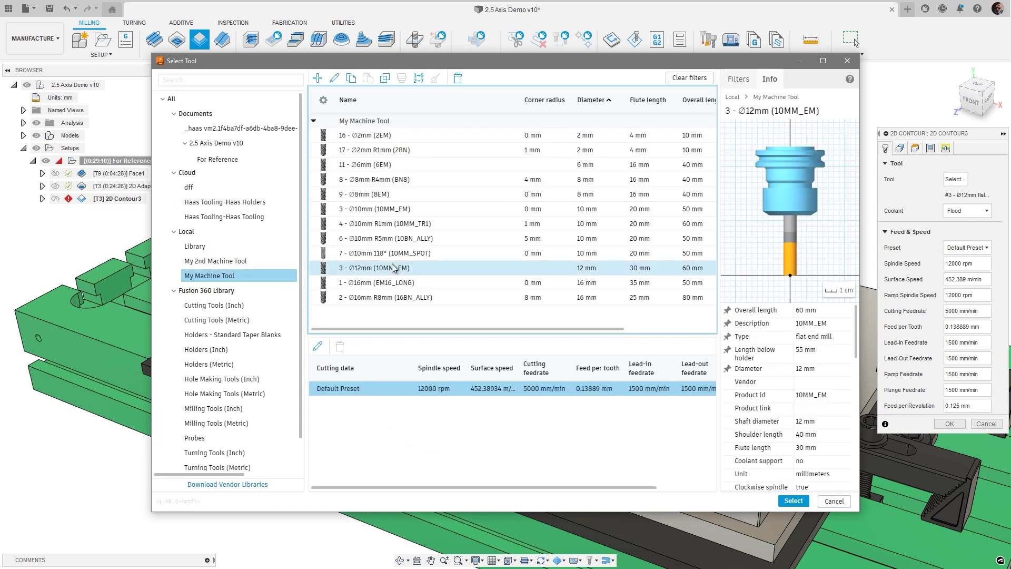
{"action": "left_click", "coordinate": [794, 501]}
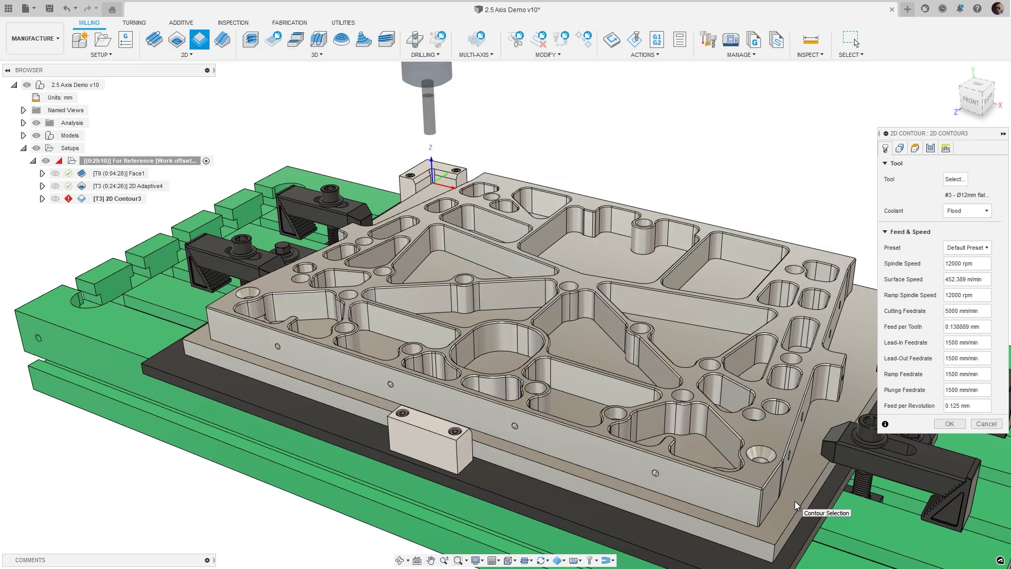
{"action": "left_click", "coordinate": [949, 423]}
{"action": "left_click", "coordinate": [709, 40]}
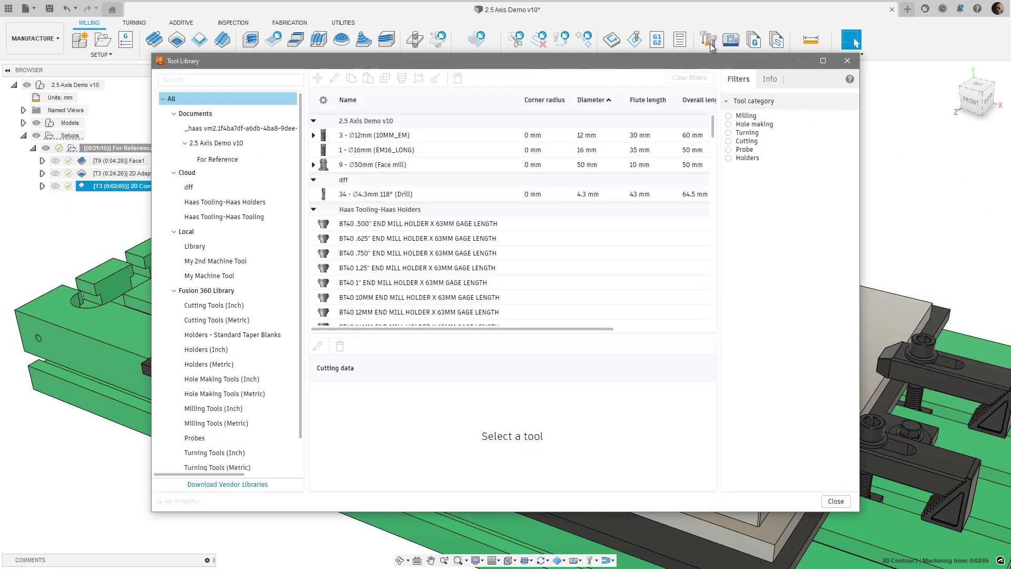
{"action": "left_click", "coordinate": [252, 144]}
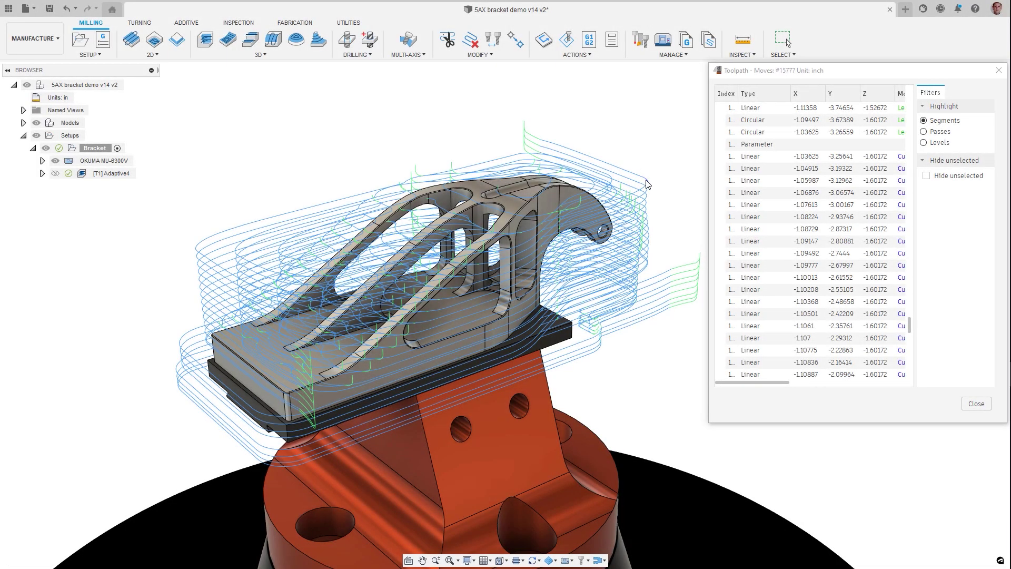
Highlight Adaptive4 moves by Levels with Hide unselected, displaying just one lower level.
{"action": "left_click", "coordinate": [923, 143]}
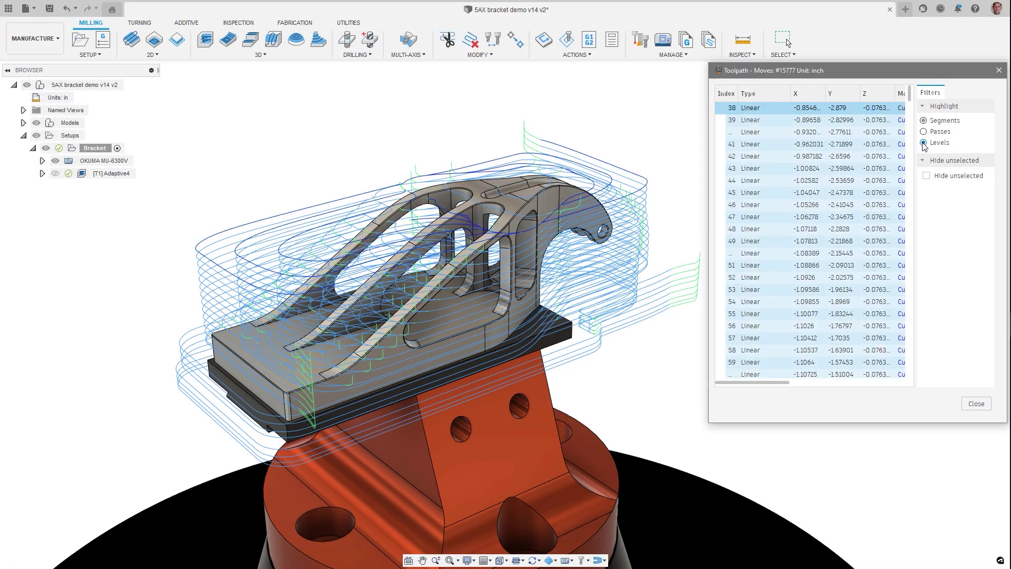
{"action": "left_click", "coordinate": [927, 176]}
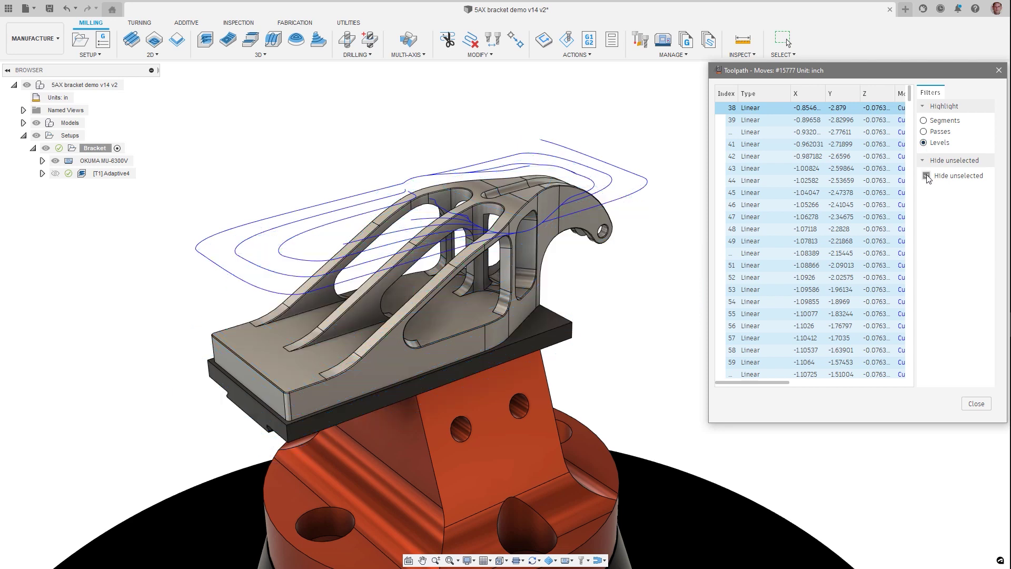
{"action": "left_click", "coordinate": [649, 236]}
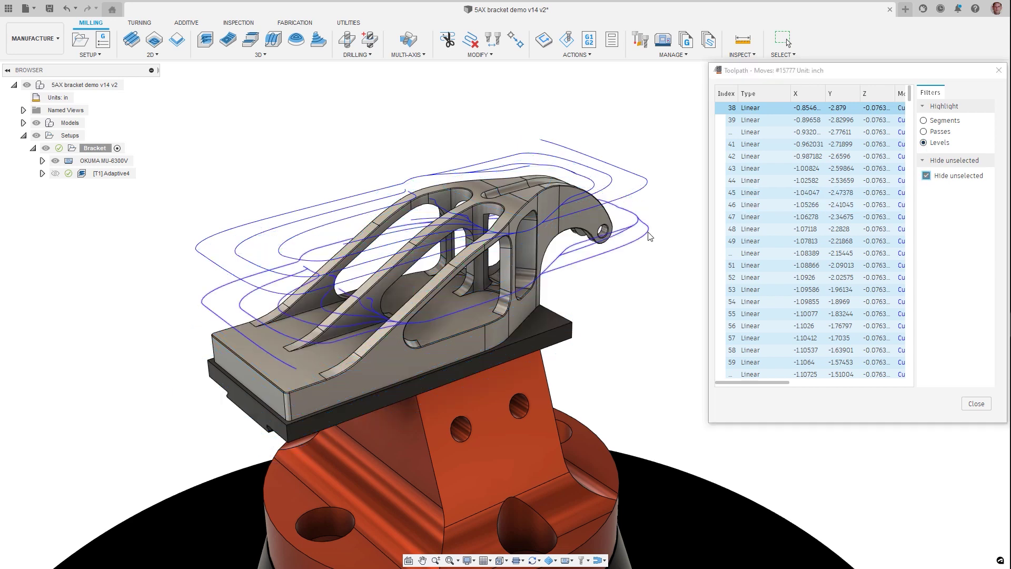
{"action": "left_click", "coordinate": [653, 283]}
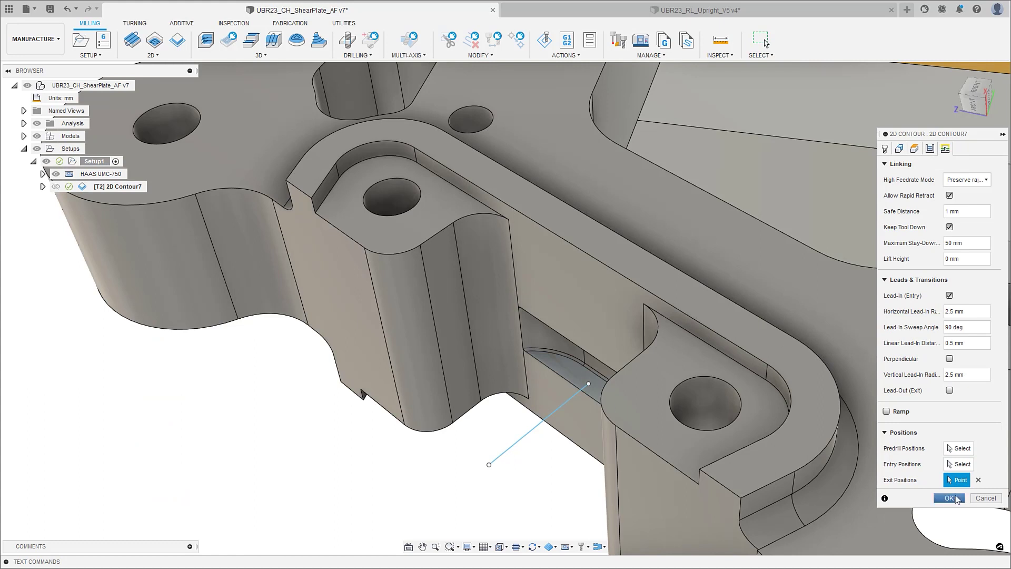
Accept 2D Contour7 with its picked exit point and simulate the toolpath (Alt+G).
{"action": "left_click", "coordinate": [949, 498]}
{"action": "left_click", "coordinate": [519, 546]}
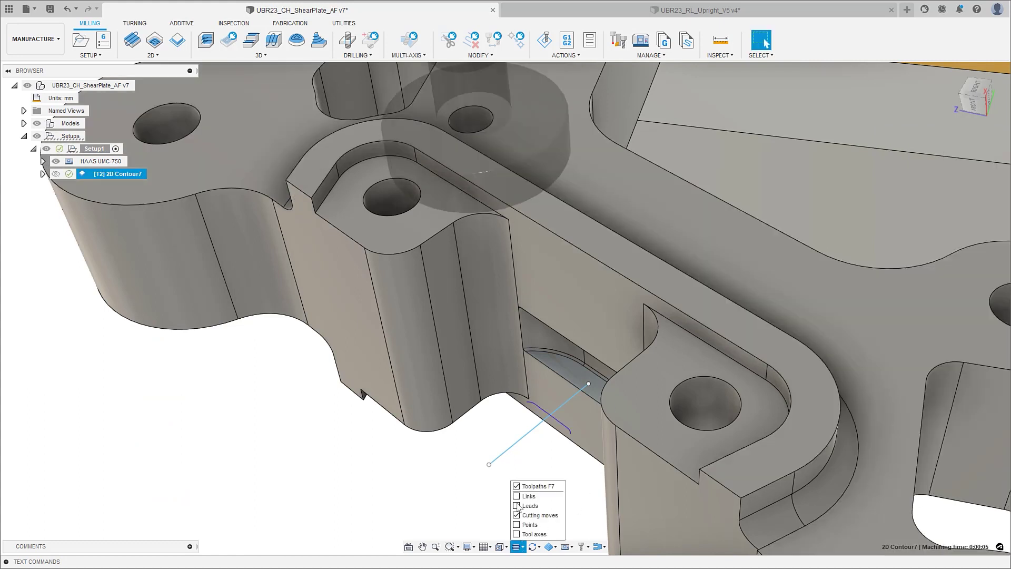
{"action": "key", "text": "alt+g"}
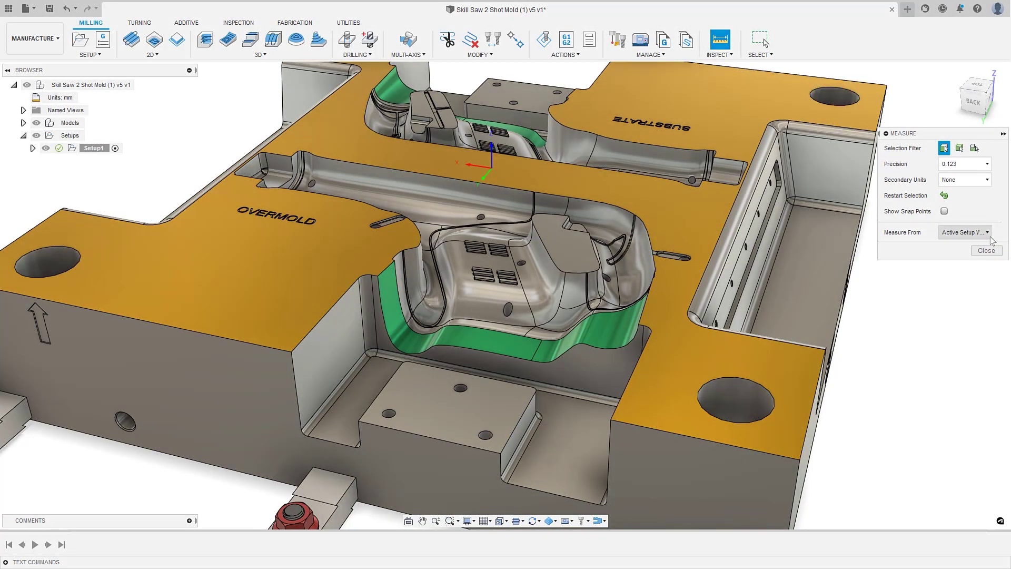
Measure the mold corner vertex from Active Setup WCS: X 31.253, Y 348.00, Z 0.00 mm.
{"action": "left_click", "coordinate": [990, 236]}
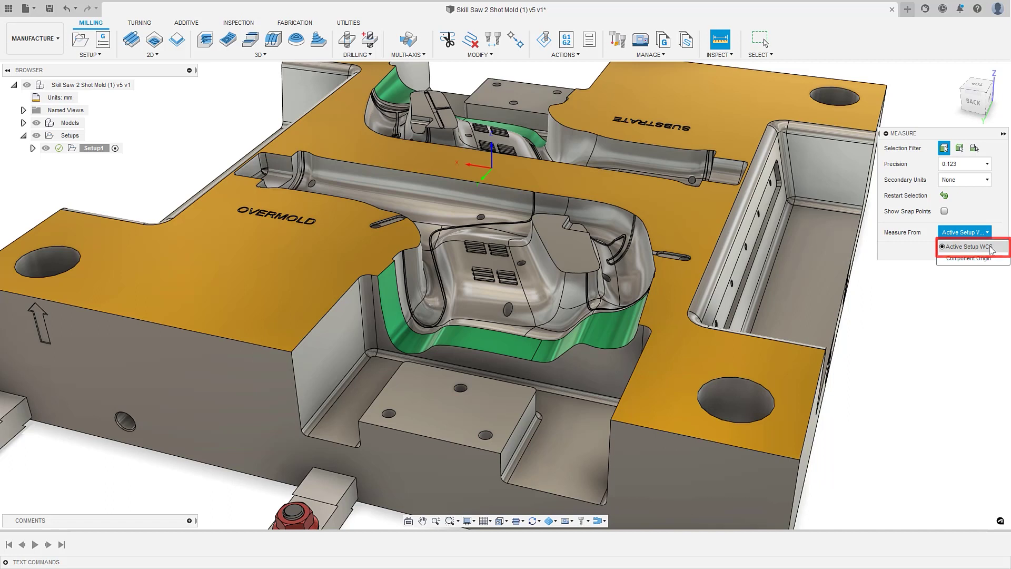
{"action": "left_click", "coordinate": [991, 249]}
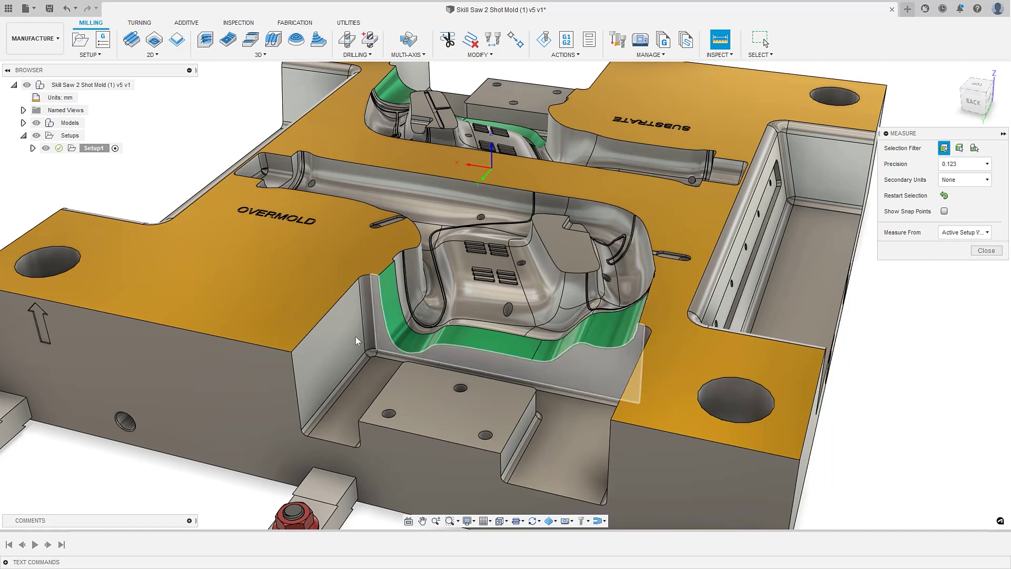
{"action": "left_click", "coordinate": [292, 352]}
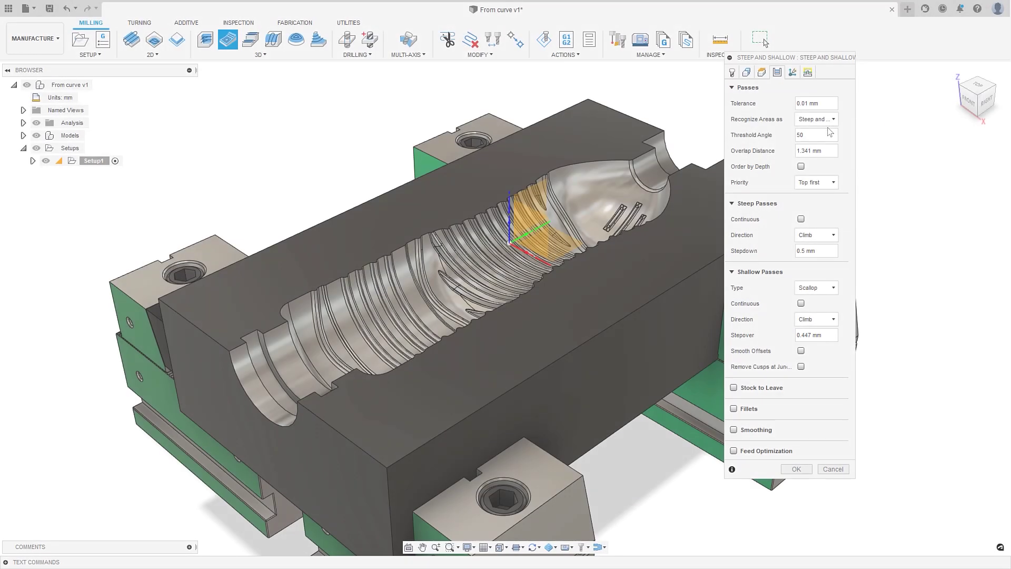
Try Shallow only with Scallop pass type, then set Recognize Areas as to Steep only.
{"action": "left_click", "coordinate": [834, 119]}
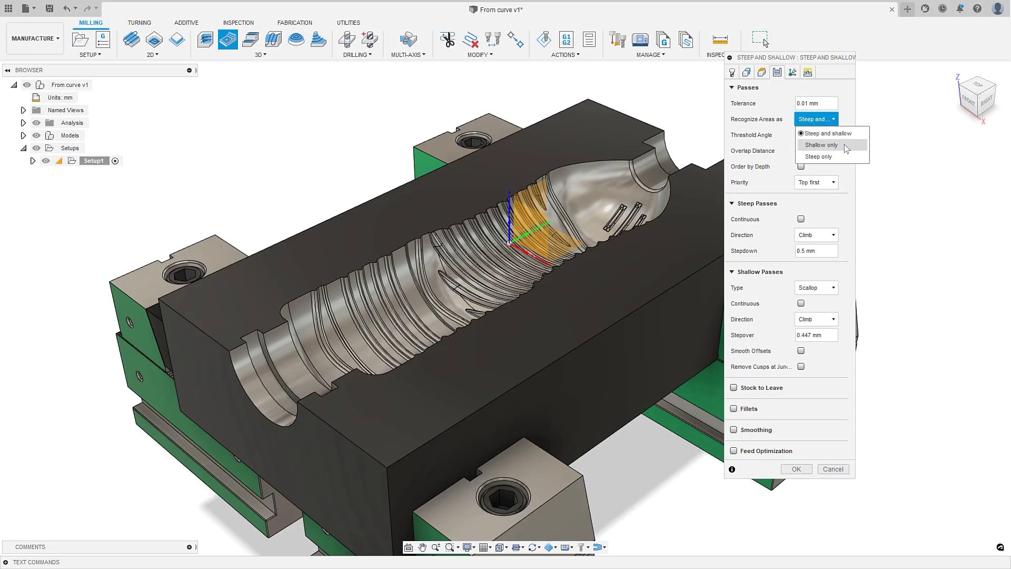
{"action": "left_click", "coordinate": [844, 144]}
{"action": "left_click", "coordinate": [834, 156]}
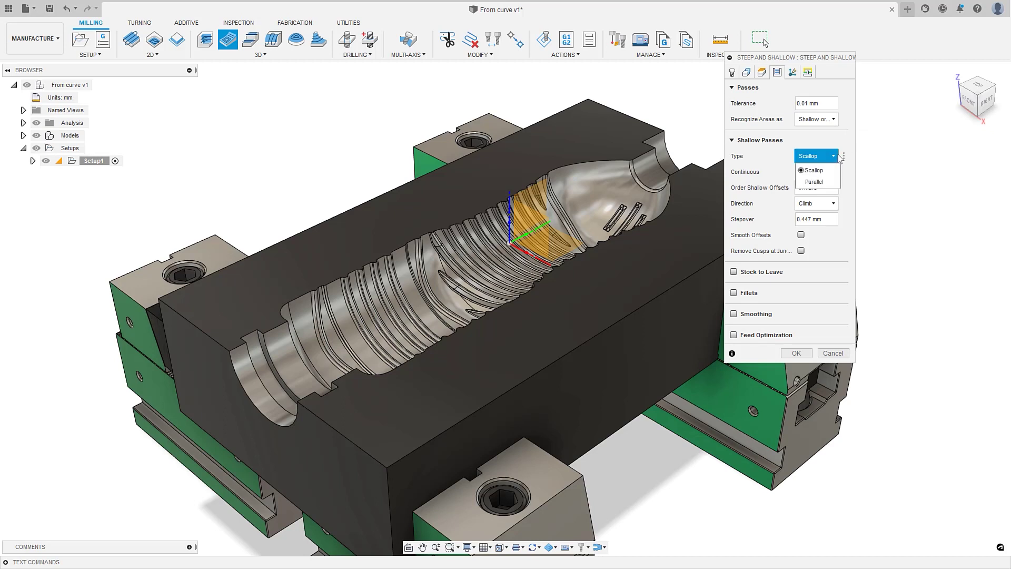
{"action": "left_click", "coordinate": [840, 158]}
{"action": "left_click", "coordinate": [834, 120]}
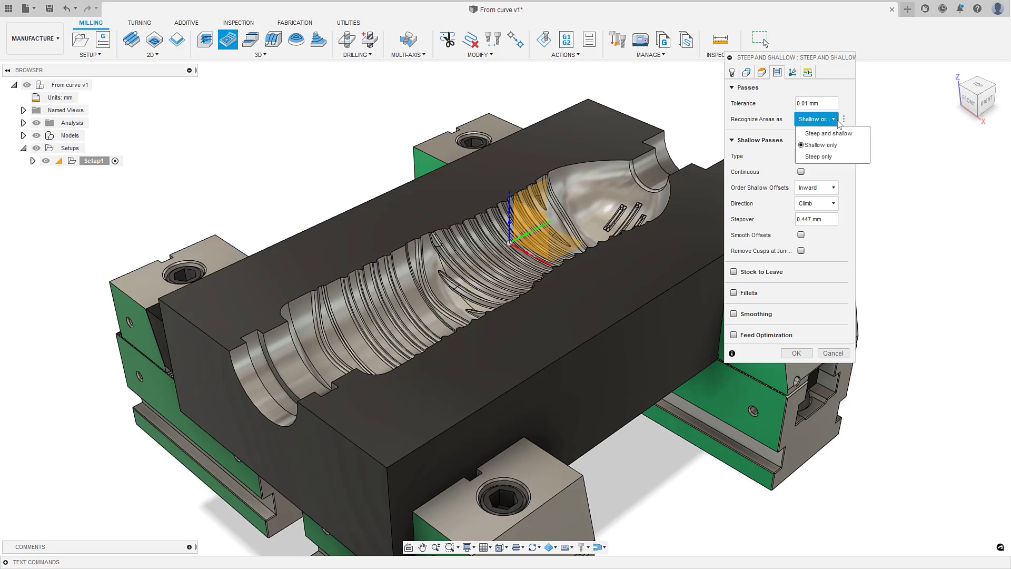
{"action": "left_click", "coordinate": [845, 159]}
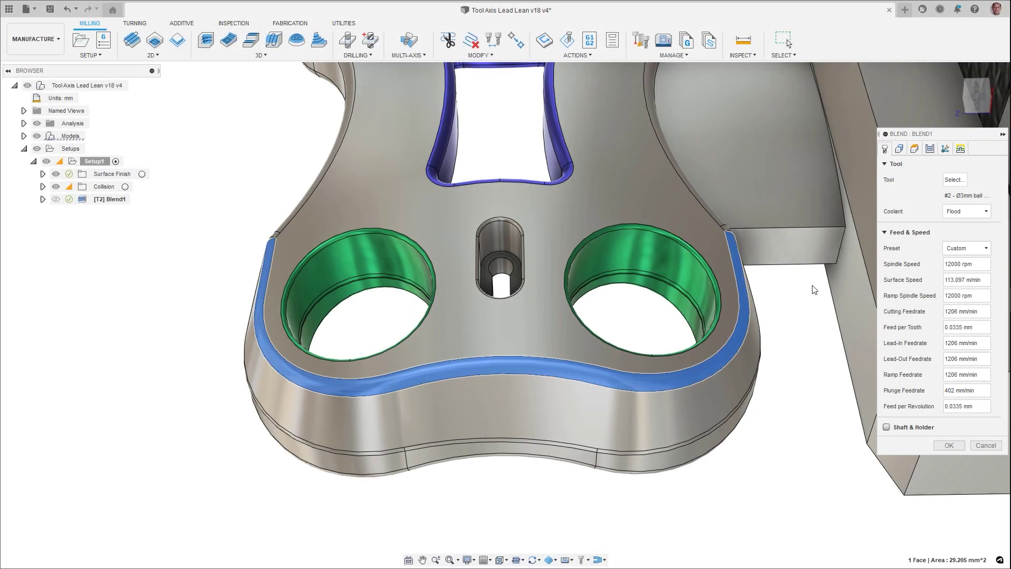
On the Blend Passes tab, try Other way and Both ways, settling on One way.
{"action": "left_click", "coordinate": [930, 149]}
{"action": "left_click", "coordinate": [977, 261]}
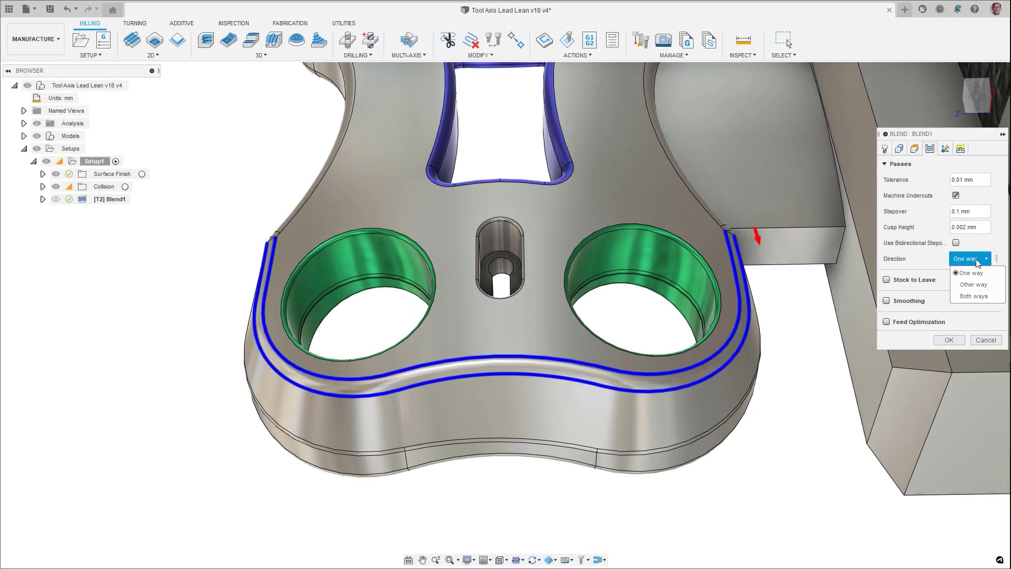
{"action": "left_click", "coordinate": [978, 284]}
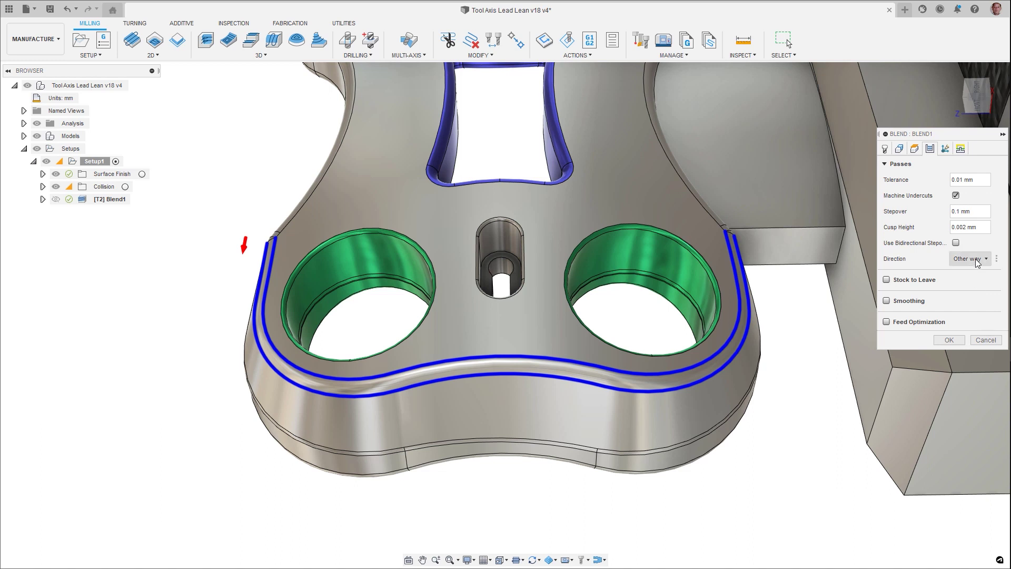
{"action": "left_click", "coordinate": [977, 261]}
{"action": "left_click", "coordinate": [977, 297]}
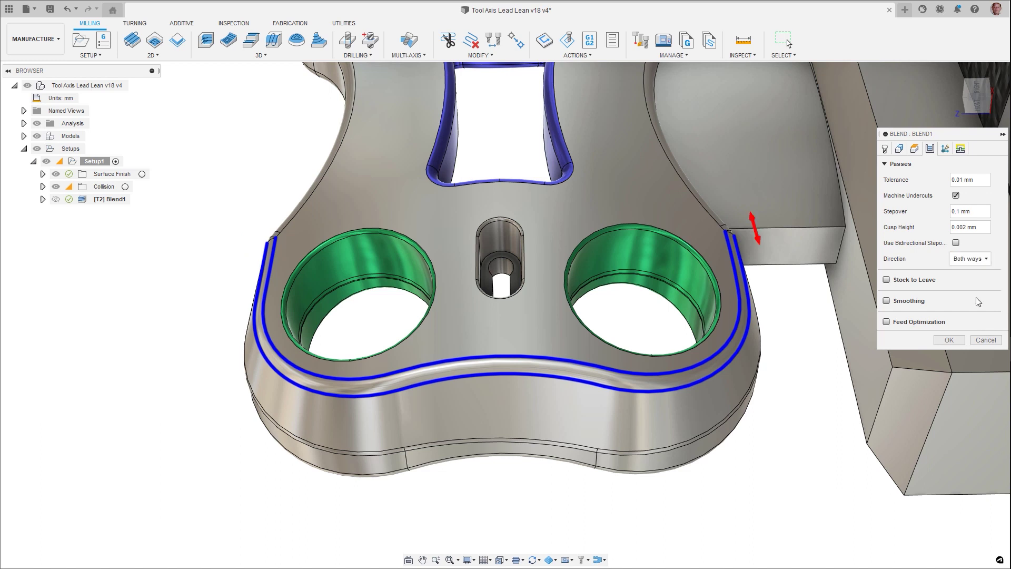
{"action": "left_click", "coordinate": [976, 261]}
{"action": "left_click", "coordinate": [971, 275]}
Generate the Blend toolpath and select two hole edges for the 2D Chamfer.
{"action": "left_click", "coordinate": [949, 339]}
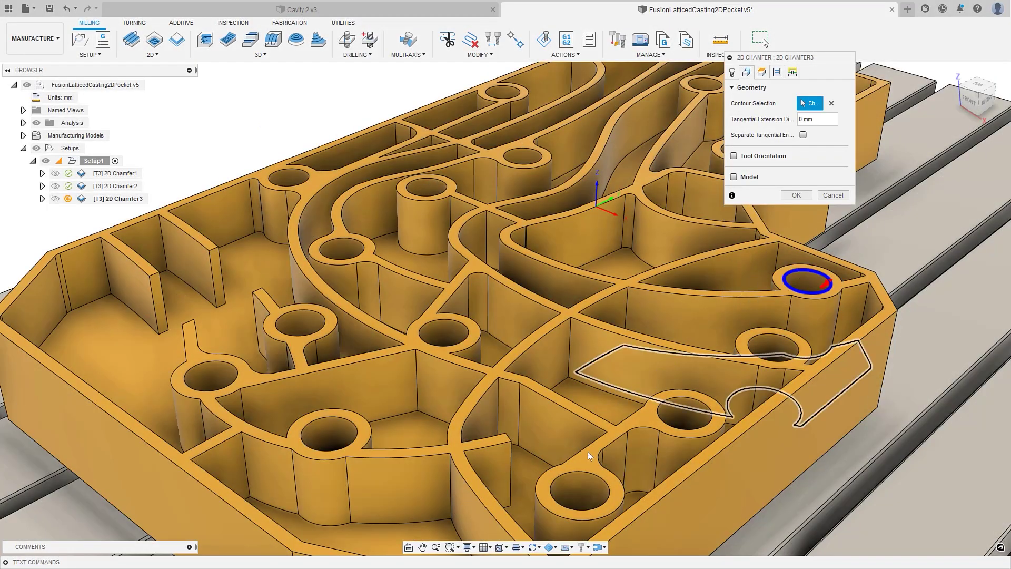
{"action": "left_click", "coordinate": [607, 464]}
{"action": "left_click", "coordinate": [793, 348]}
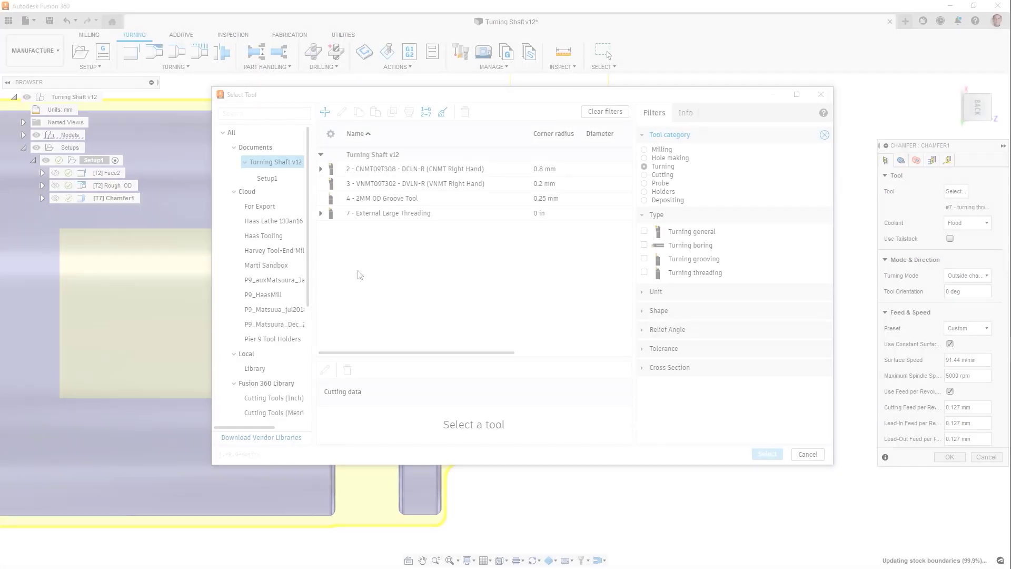
Select 7 - External Large Threading as the turning chamfer's tool.
{"action": "left_click", "coordinate": [372, 213]}
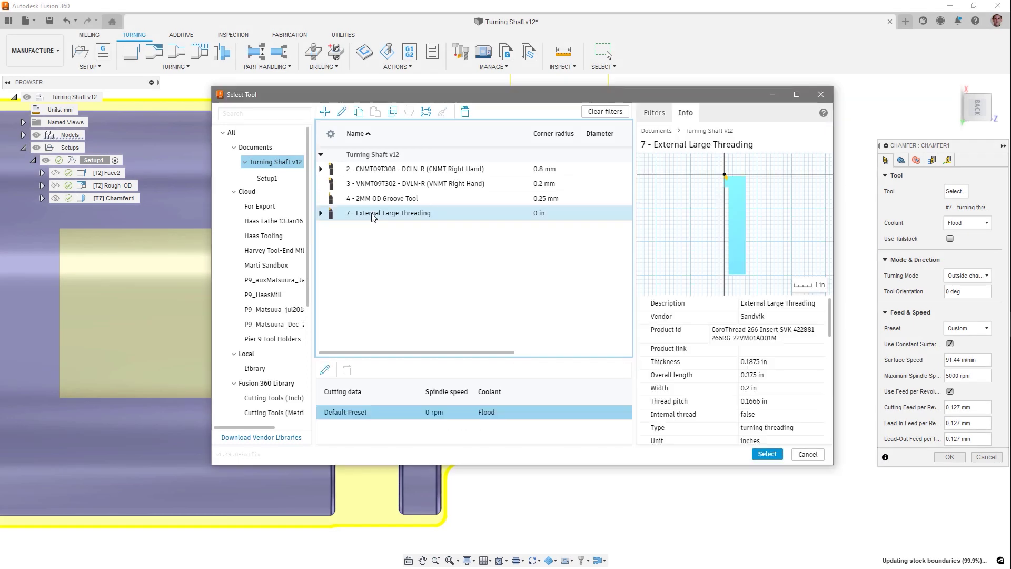
{"action": "left_click", "coordinate": [759, 455]}
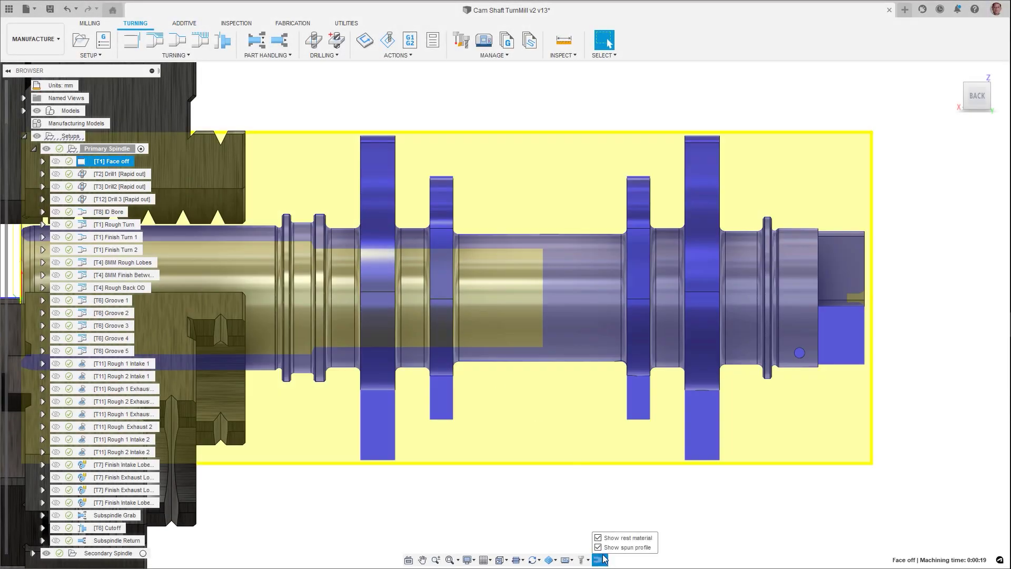
Toggle Show rest material and Show spun profile off and back on to compare the cam shaft.
{"action": "left_click", "coordinate": [598, 537]}
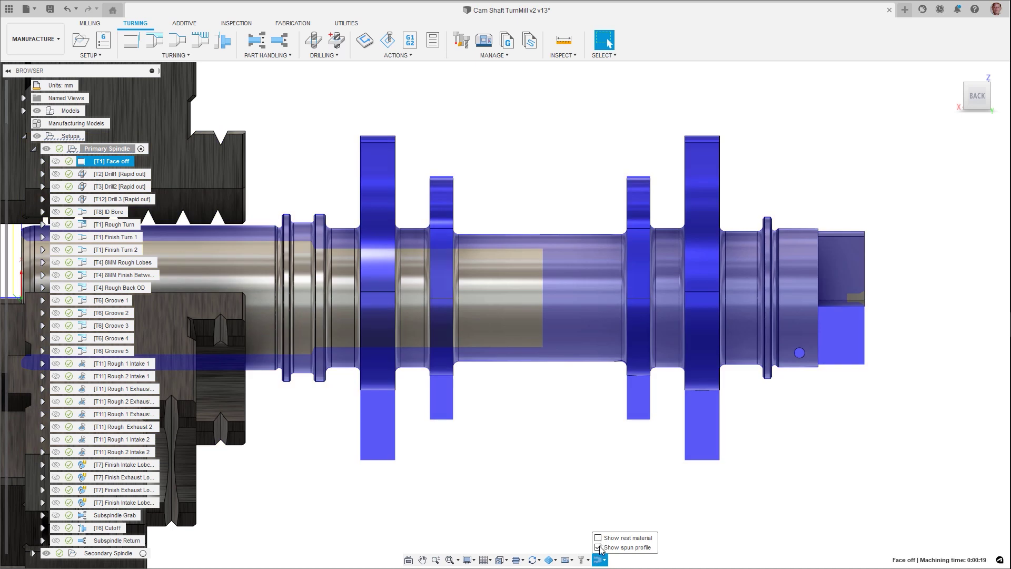
{"action": "left_click", "coordinate": [598, 548]}
{"action": "left_click", "coordinate": [598, 547]}
{"action": "left_click", "coordinate": [598, 538]}
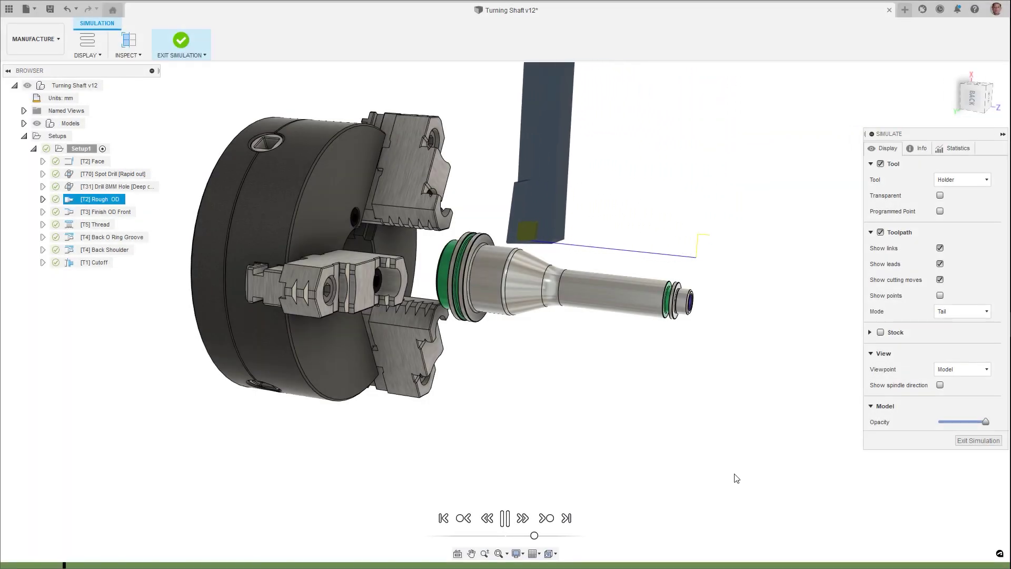
Turn on Show spindle direction in the Simulate panel's View options.
{"action": "left_click", "coordinate": [940, 385]}
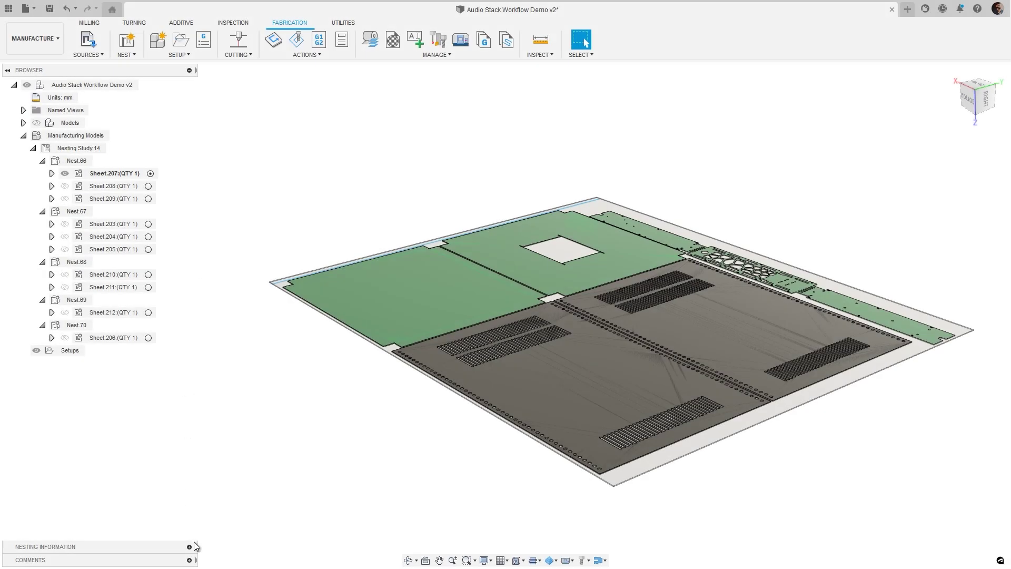
Expand Nesting Information and review the nests for Sheet.207, Sheet.203 and Sheet.210.
{"action": "left_click", "coordinate": [189, 546]}
{"action": "left_click", "coordinate": [135, 174]}
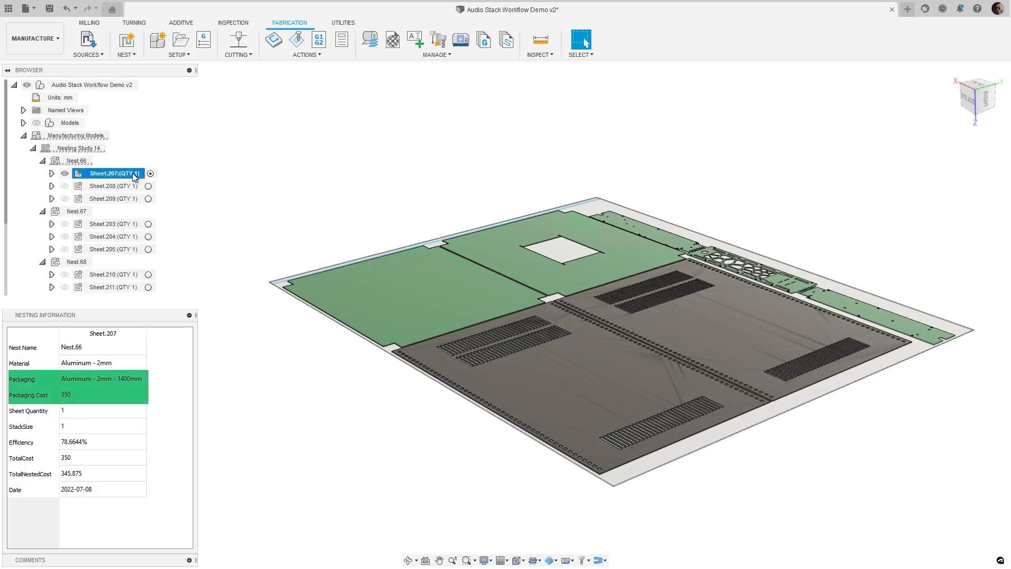
{"action": "left_click", "coordinate": [150, 224]}
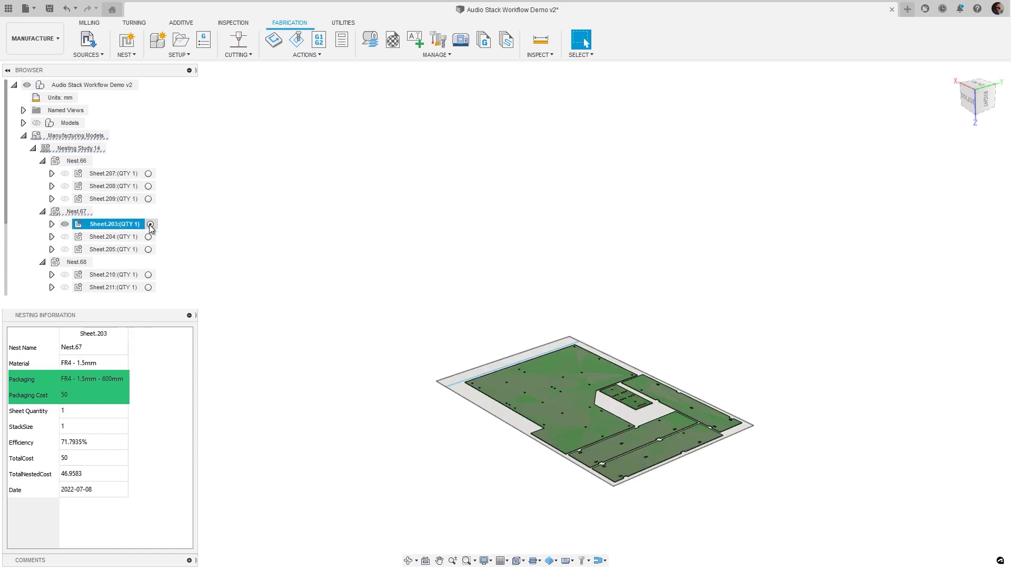
{"action": "left_click", "coordinate": [148, 275]}
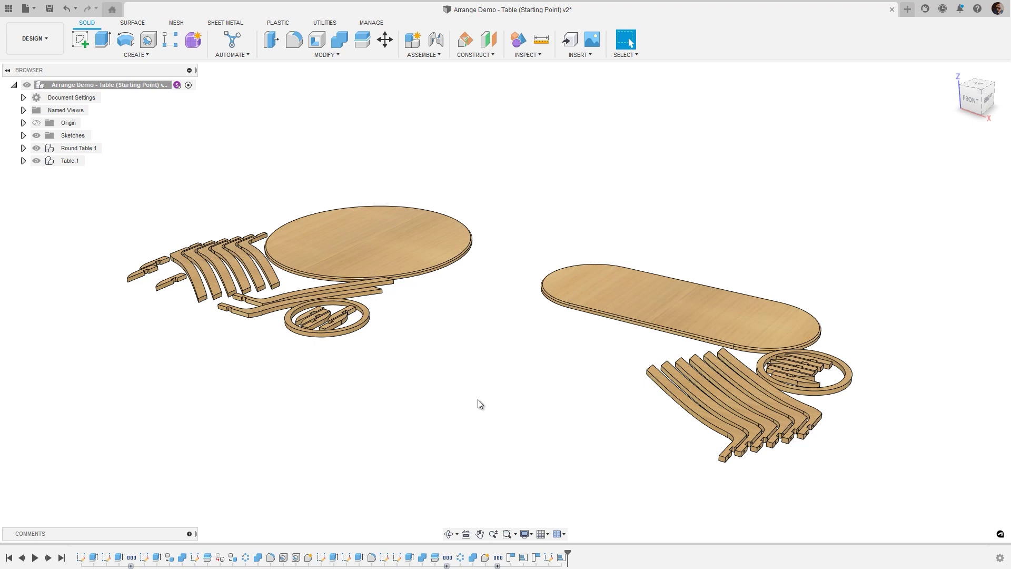
Edit Arrange2 from the timeline and review its Envelopes spacing settings.
{"action": "left_click", "coordinate": [525, 558]}
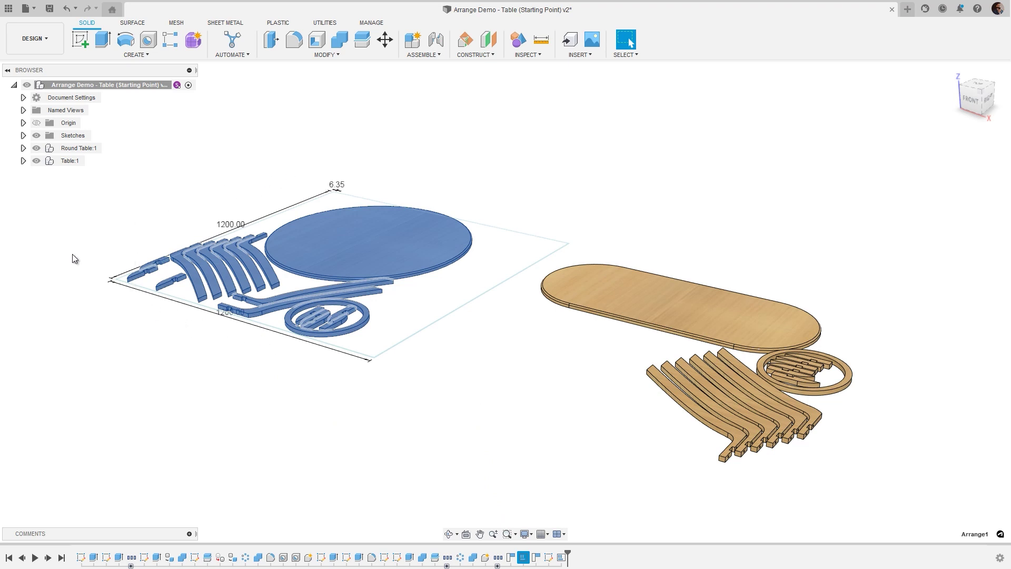
{"action": "right_click", "coordinate": [562, 557]}
{"action": "left_click", "coordinate": [577, 463]}
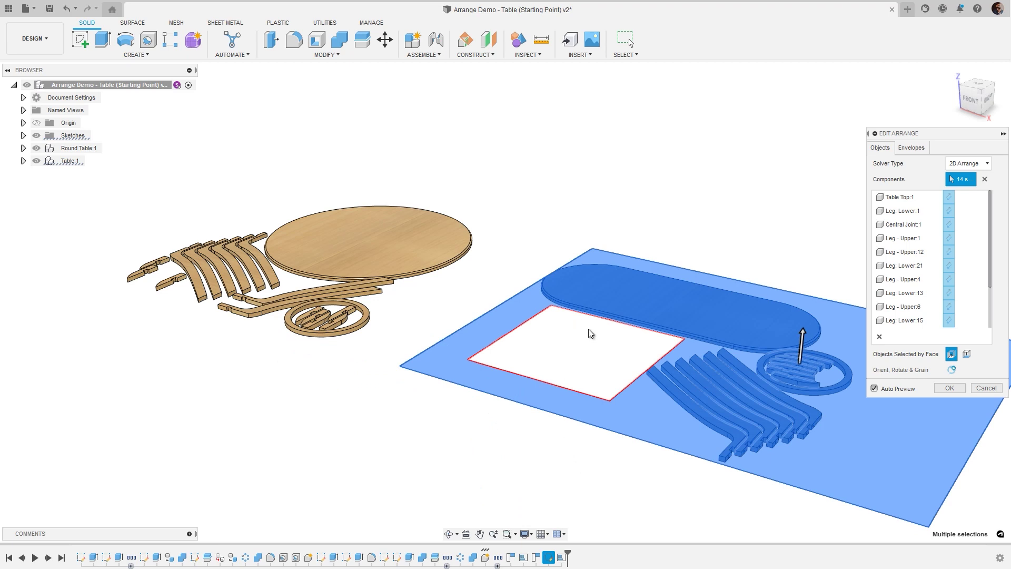
{"action": "left_click", "coordinate": [911, 148]}
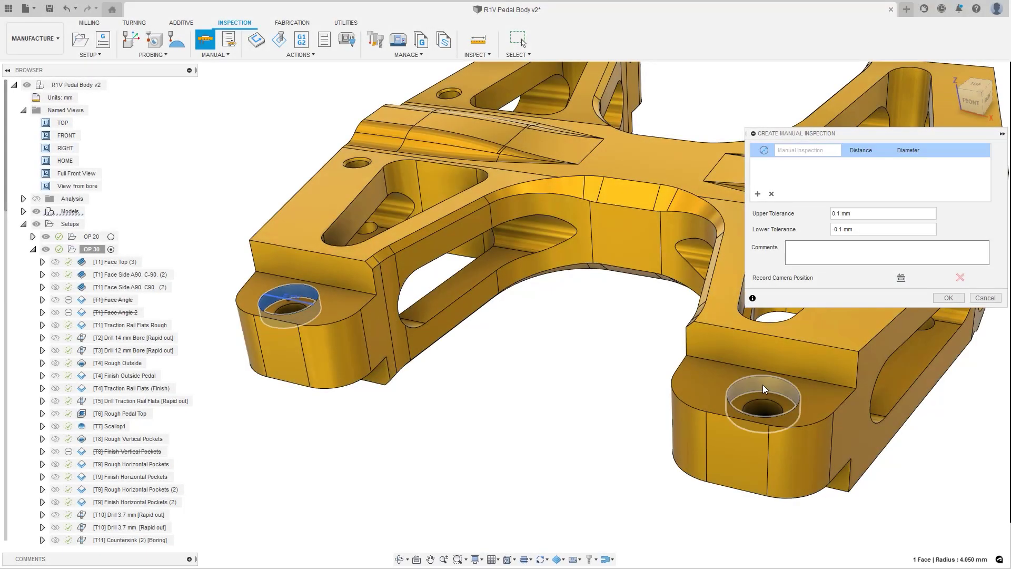
Measure the Between holes inspection between the two bores, center to center.
{"action": "left_click", "coordinate": [765, 390]}
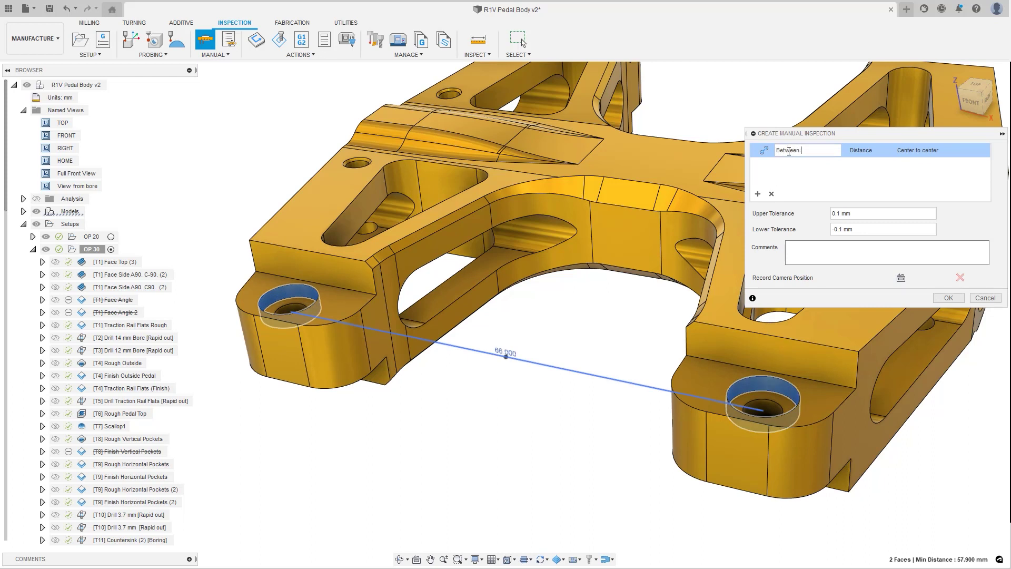
{"action": "left_click", "coordinate": [917, 150]}
{"action": "left_click", "coordinate": [920, 176]}
{"action": "left_click", "coordinate": [921, 150]}
{"action": "left_click", "coordinate": [917, 187]}
{"action": "left_click", "coordinate": [911, 150]}
{"action": "left_click", "coordinate": [925, 164]}
Add a second inspection 'Drop from tapered face' between the tapered top face and the bore.
{"action": "left_click", "coordinate": [758, 194]}
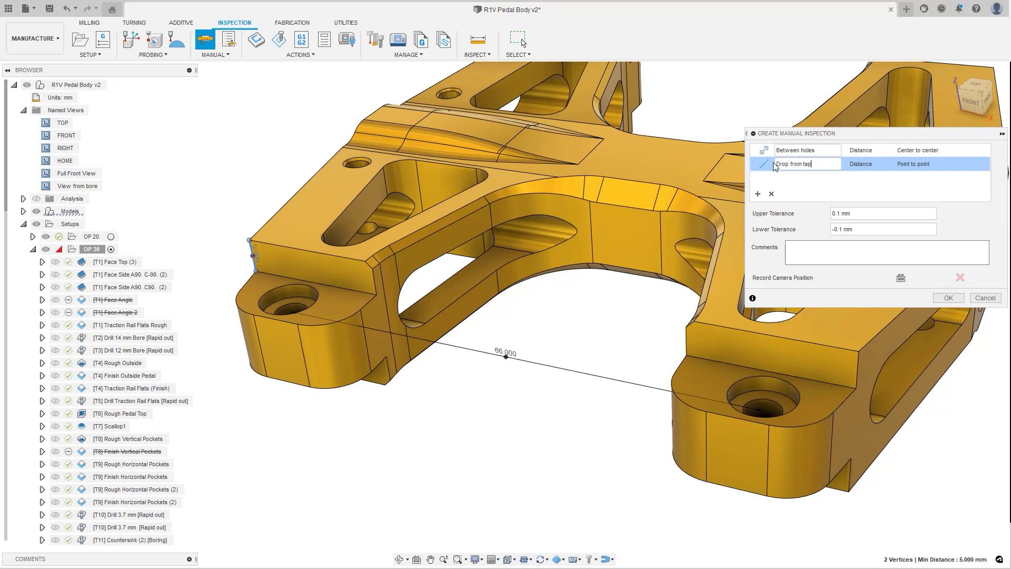
{"action": "type", "text": "Drop from tapered face"}
{"action": "double_click", "coordinate": [78, 186]}
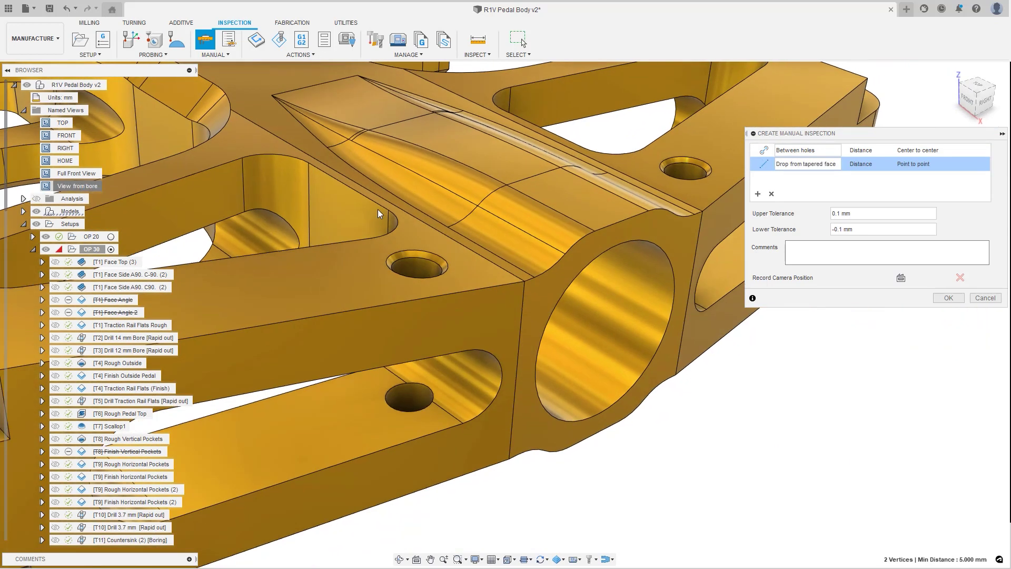
{"action": "left_click", "coordinate": [577, 198]}
{"action": "left_click", "coordinate": [626, 291]}
{"action": "left_click", "coordinate": [918, 164]}
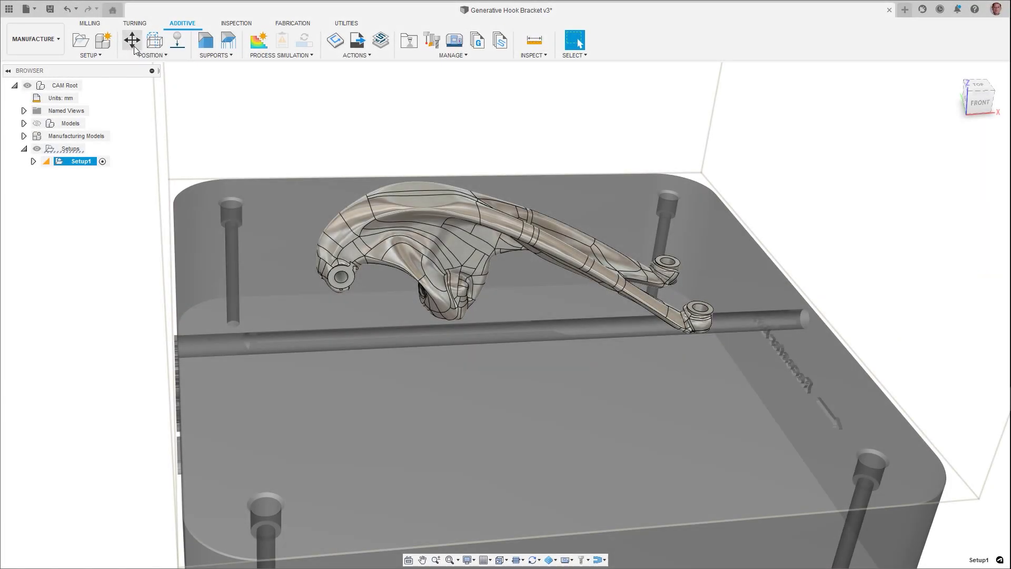
Move the hook bracket on the build plate to an X distance of -50 mm.
{"action": "left_click", "coordinate": [132, 41]}
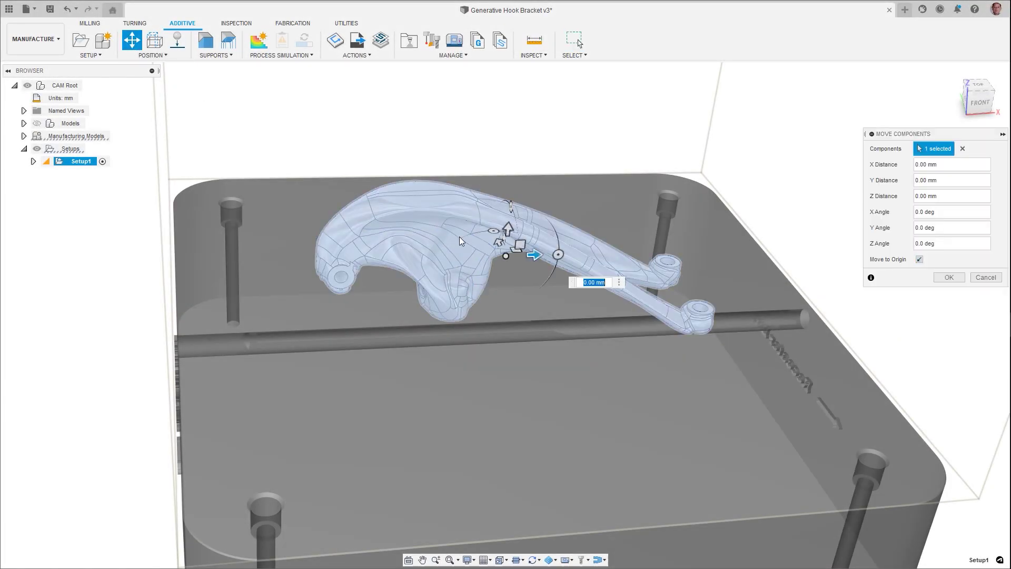
{"action": "left_click_drag", "start_coordinate": [534, 252], "coordinate": [392, 270]}
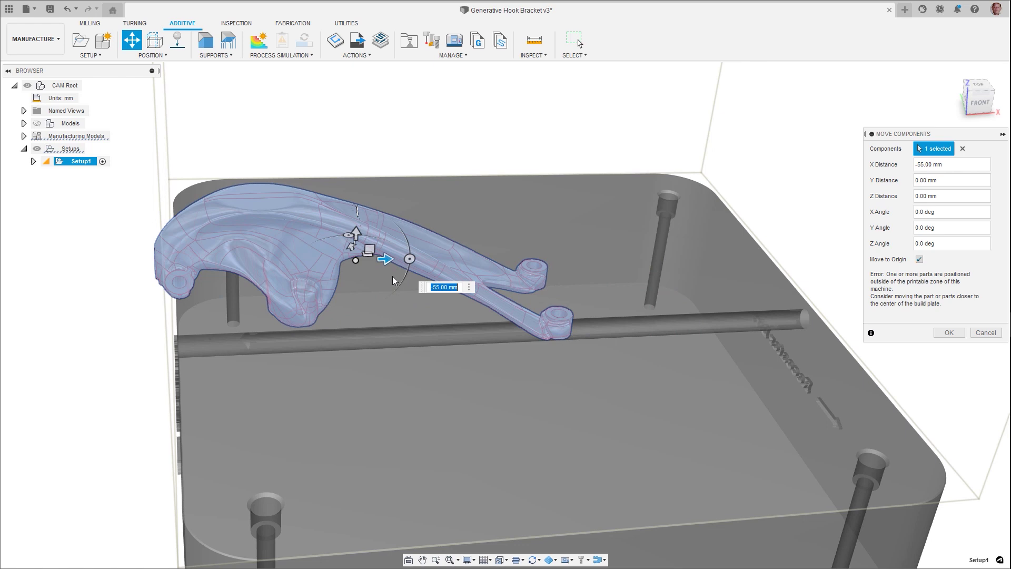
{"action": "left_click_drag", "start_coordinate": [386, 259], "coordinate": [417, 259]}
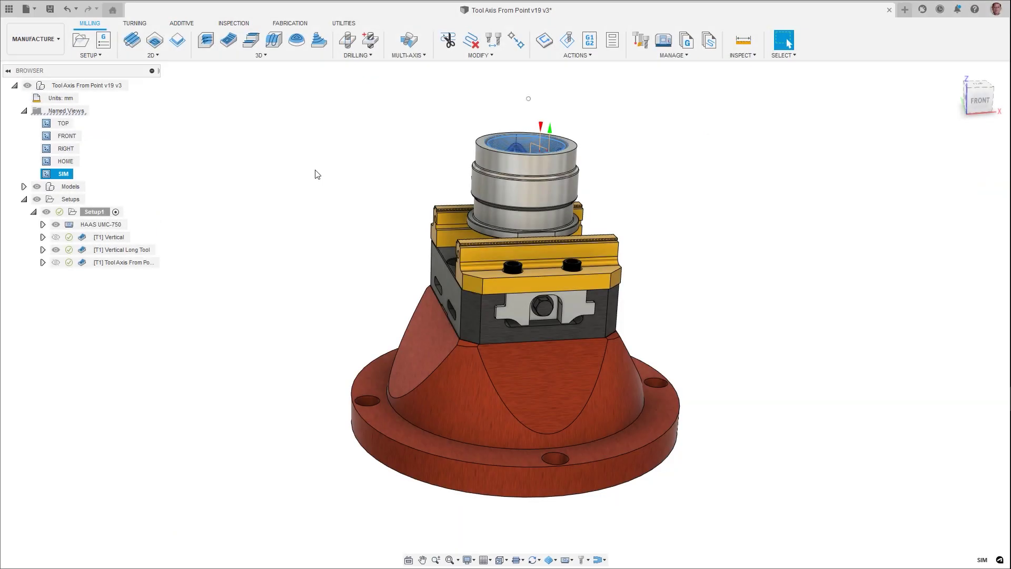
Simulate the Tool Axis From Point toolpath, viewed from the SIM named view.
{"action": "left_click", "coordinate": [83, 262]}
{"action": "right_click", "coordinate": [84, 262]}
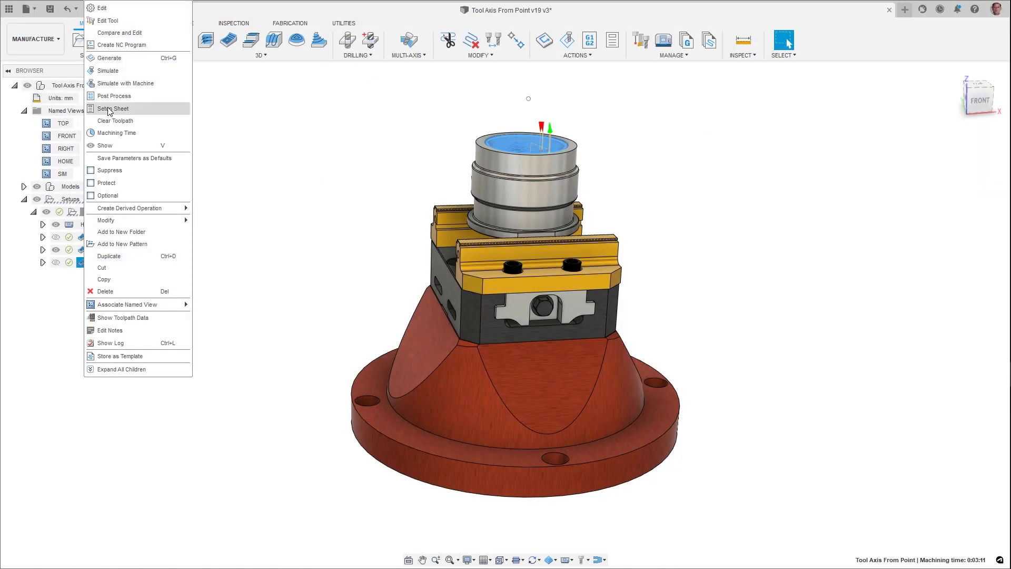
{"action": "left_click", "coordinate": [108, 71]}
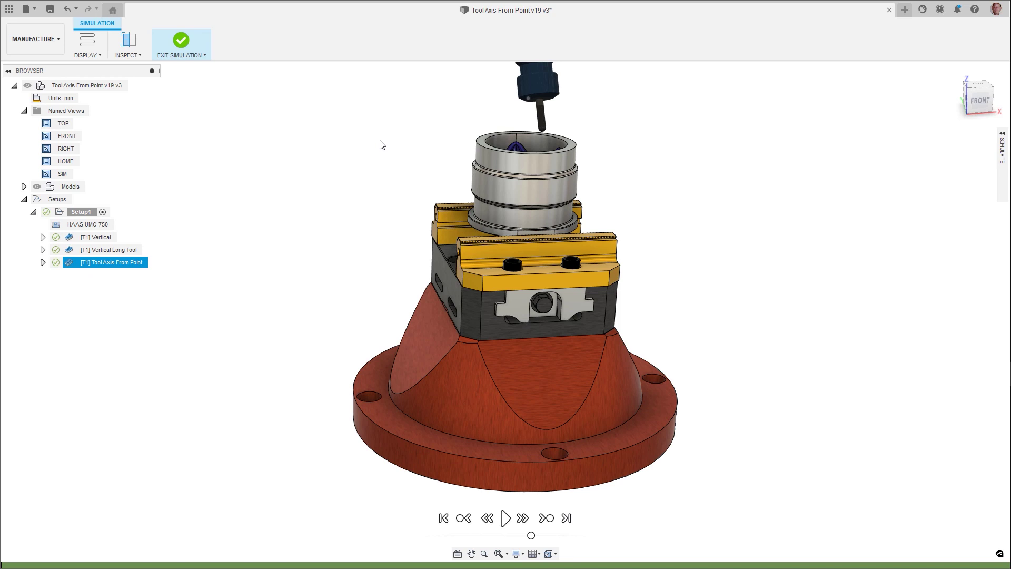
{"action": "double_click", "coordinate": [47, 173]}
Add a section analysis through a part face to expose the tool inside.
{"action": "left_click", "coordinate": [129, 55]}
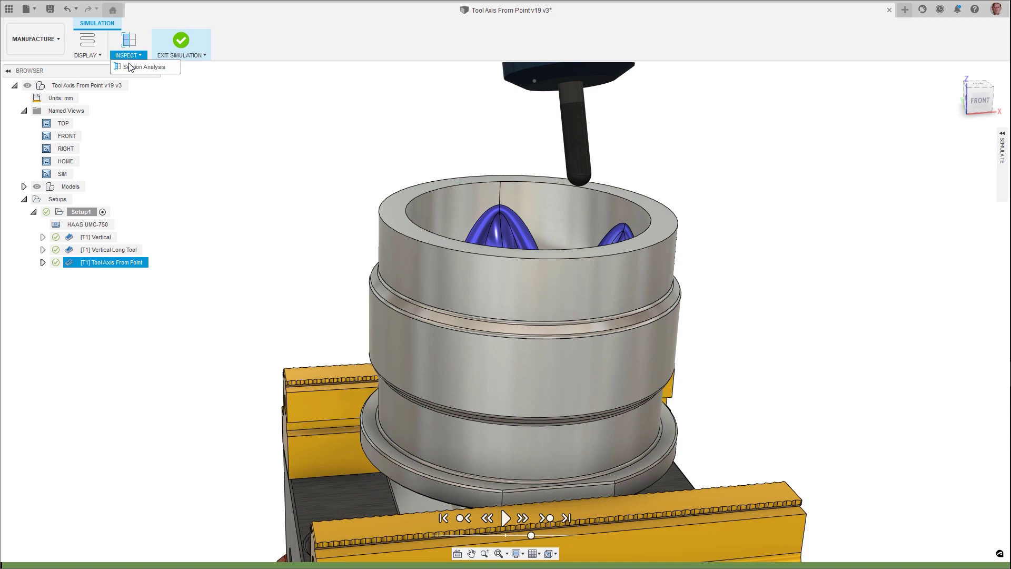
{"action": "left_click", "coordinate": [132, 67]}
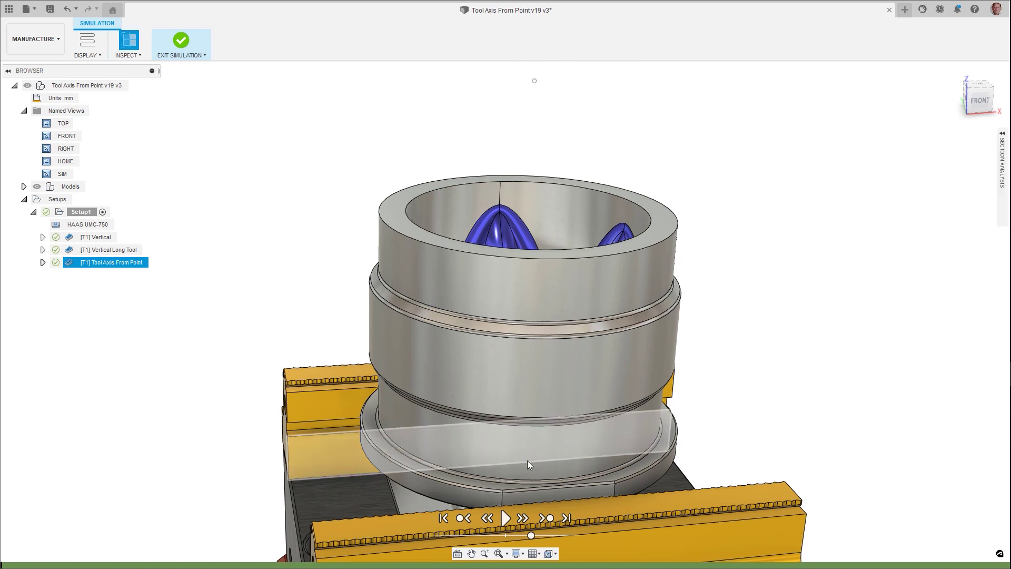
{"action": "left_click", "coordinate": [543, 497]}
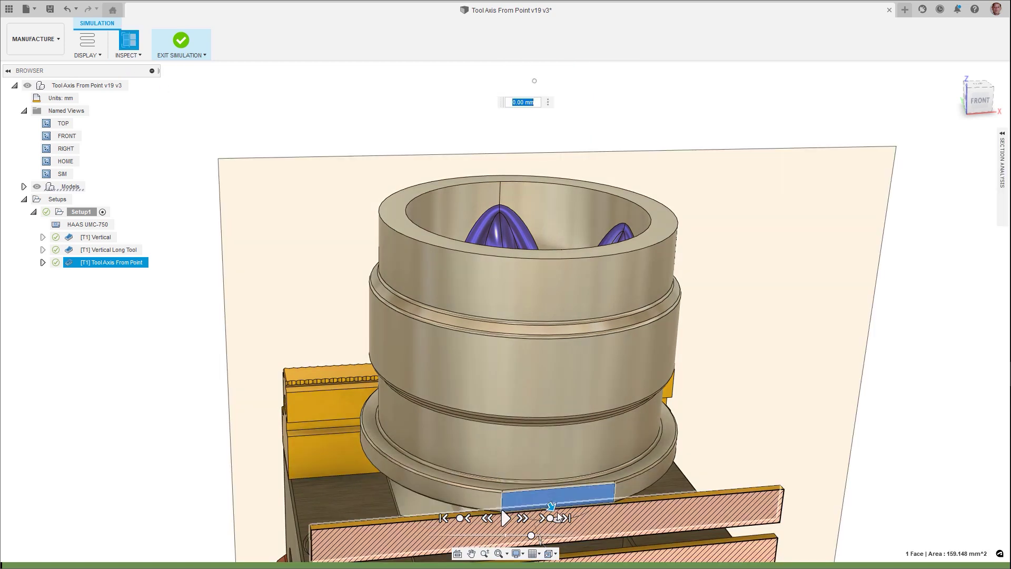
{"action": "key", "text": "Return"}
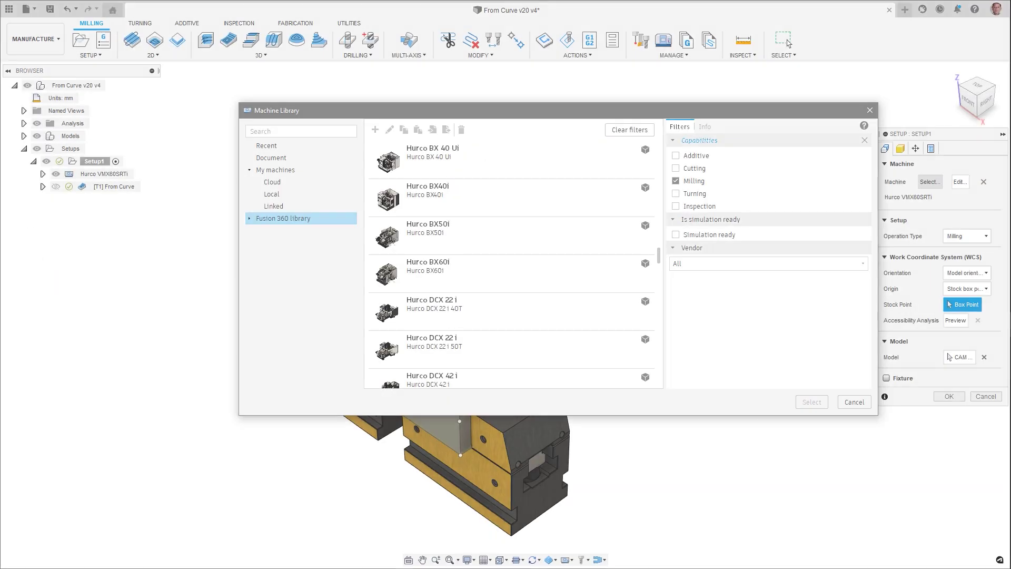
Scroll through the Hurco milling machines in the Machine Library.
{"action": "scroll", "coordinate": [510, 263], "scroll_direction": "down", "scroll_amount": 10}
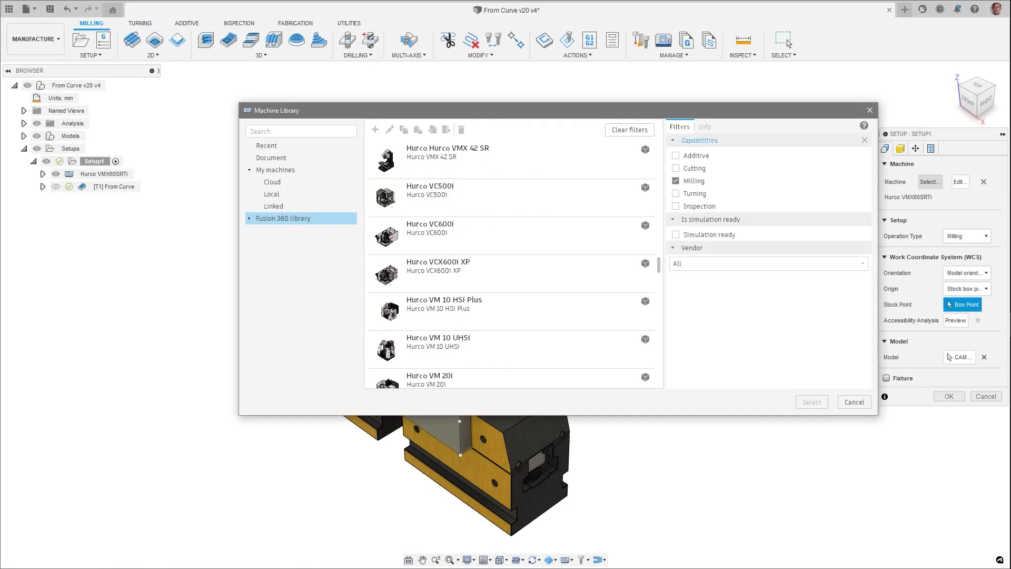
{"action": "scroll", "coordinate": [510, 263], "scroll_direction": "down", "scroll_amount": 10}
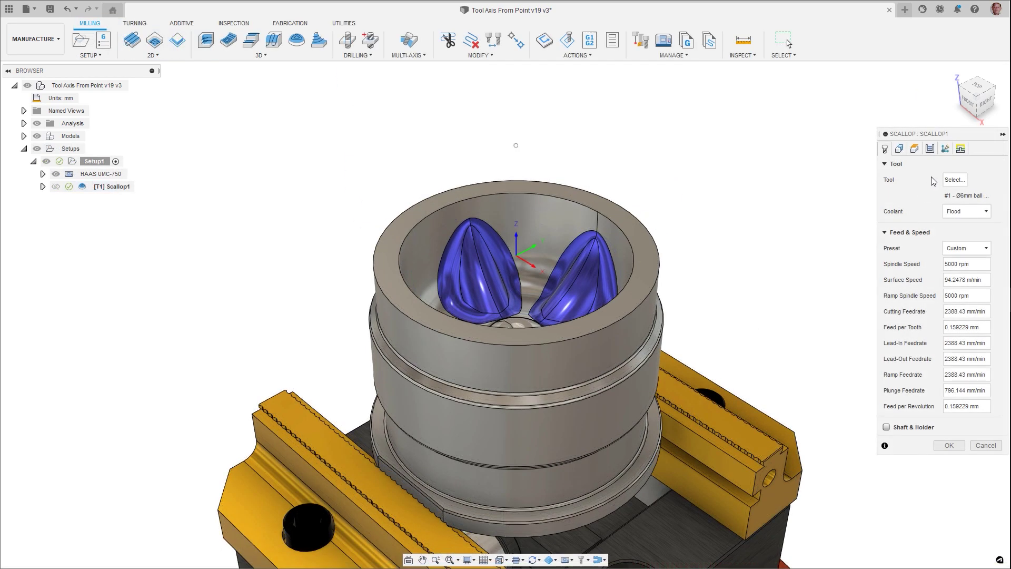
Set Scallop1's primary tool axis to From point at the sketch point, with collision avoidance on.
{"action": "left_click", "coordinate": [944, 150]}
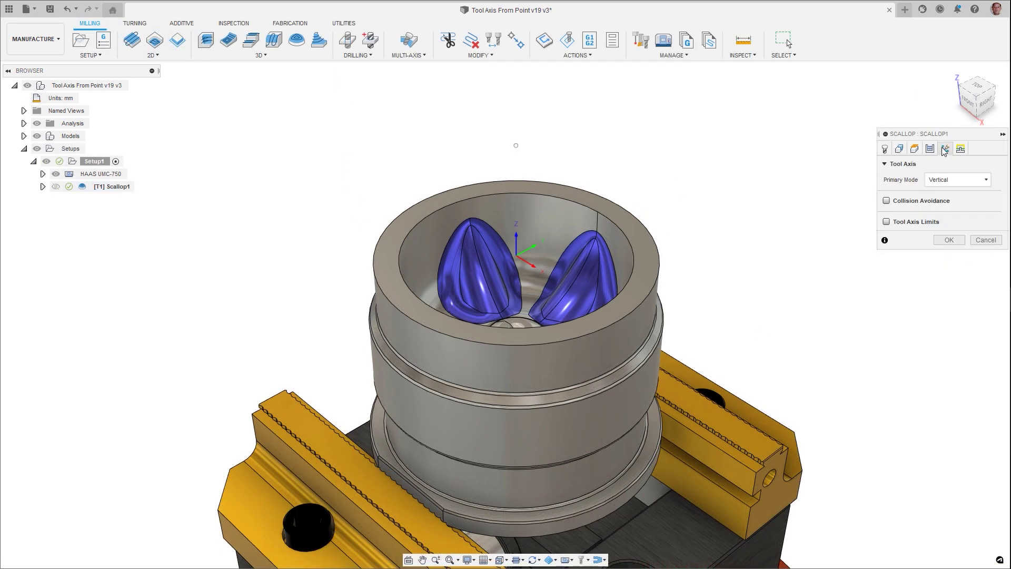
{"action": "left_click", "coordinate": [951, 180]}
{"action": "left_click", "coordinate": [948, 203]}
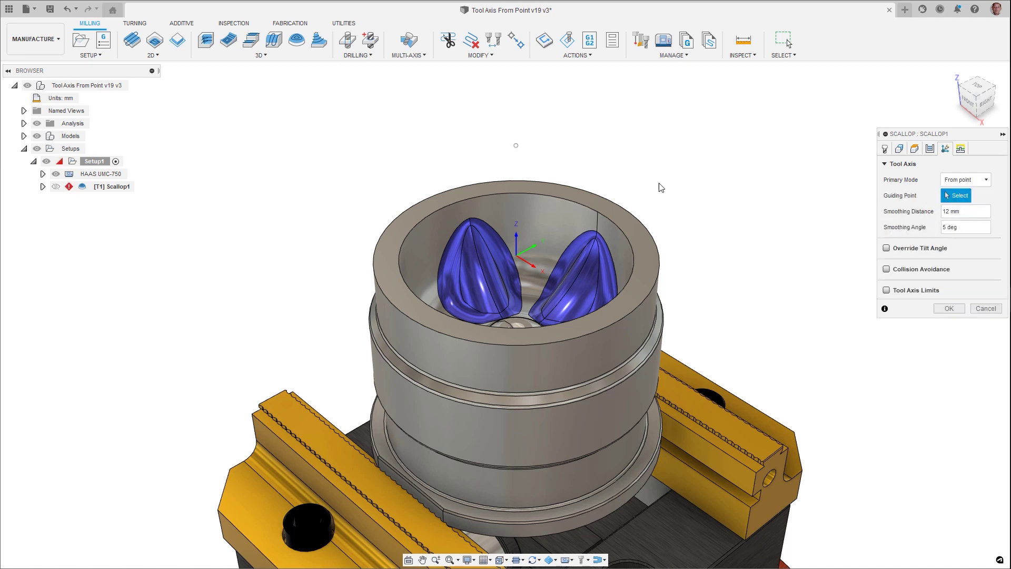
{"action": "left_click", "coordinate": [516, 146]}
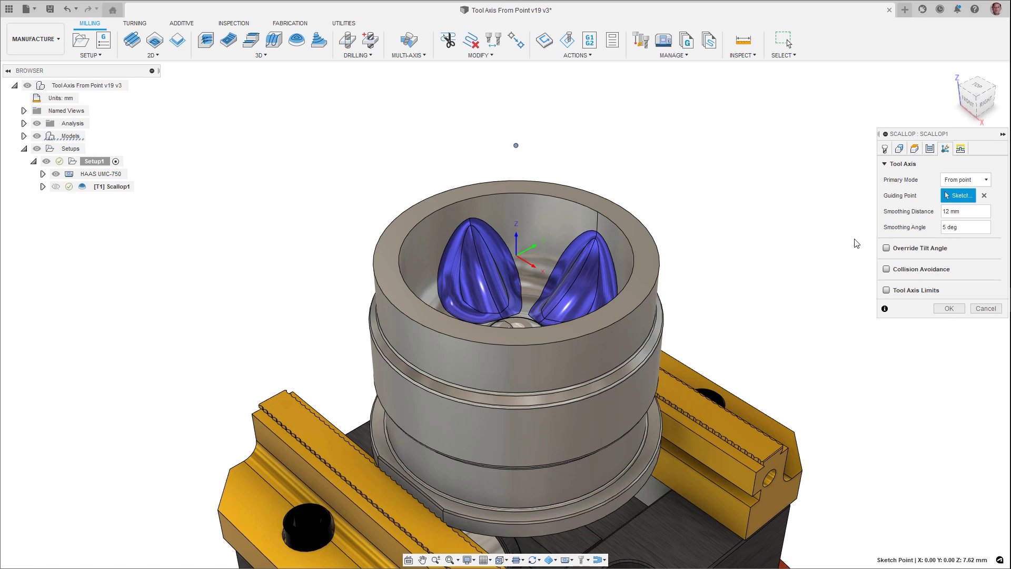
{"action": "left_click", "coordinate": [887, 270]}
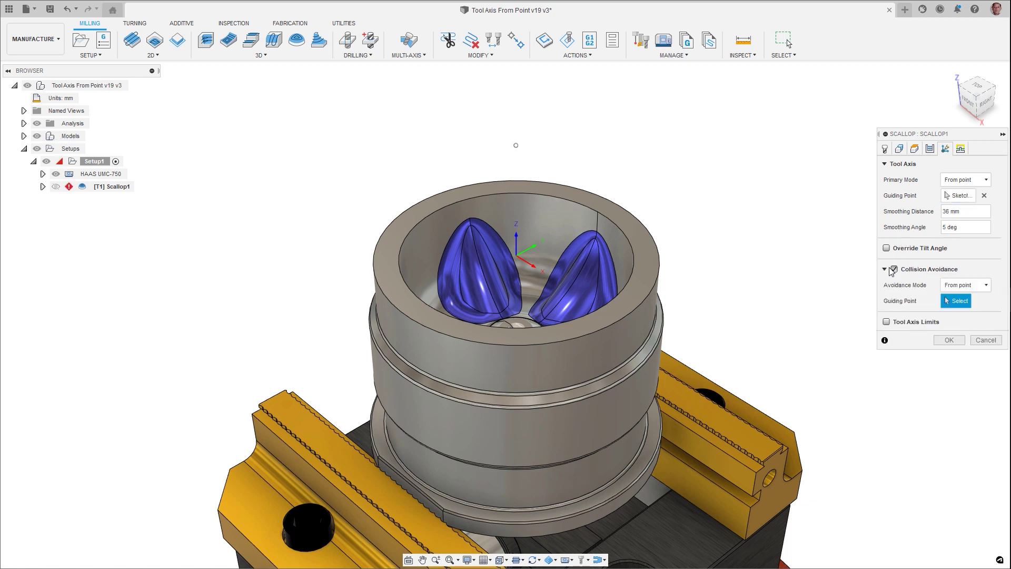
Accept the Scallop1 changes so the toolpath regenerates for simulation with the tilted tool axis.
{"action": "left_click", "coordinate": [948, 340]}
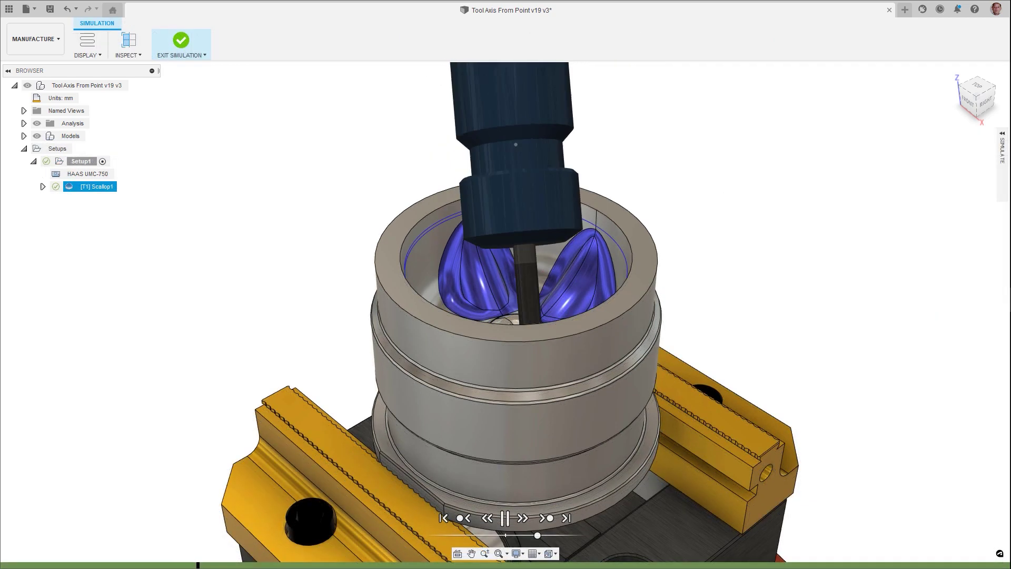